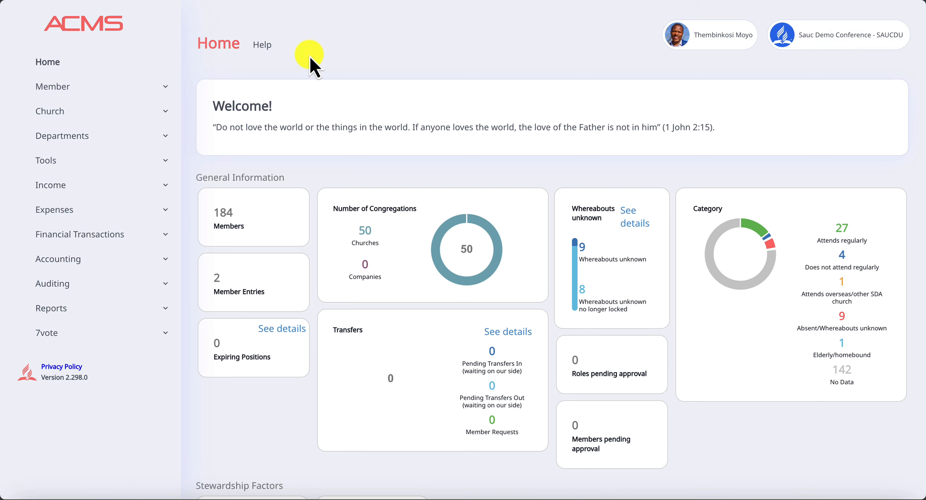
- Open the church treasury module configuration and search for configured churches with status All
left_click(63, 113)
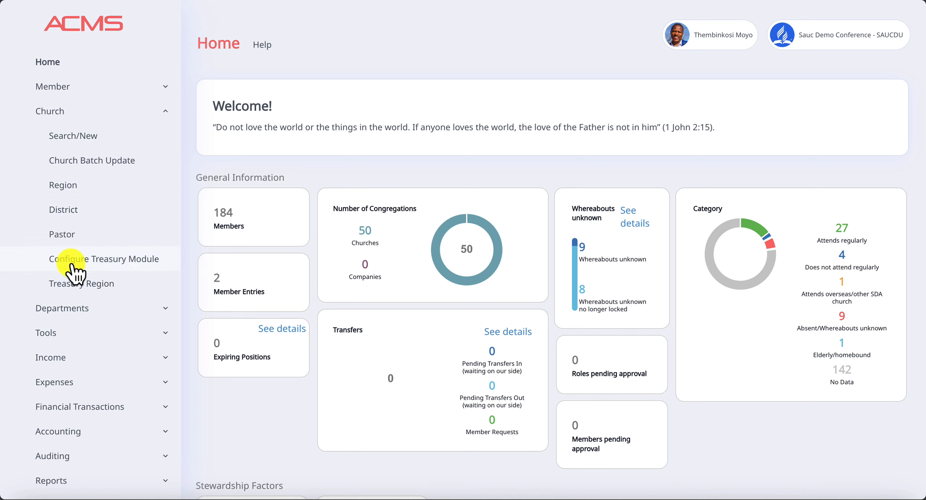
left_click(130, 261)
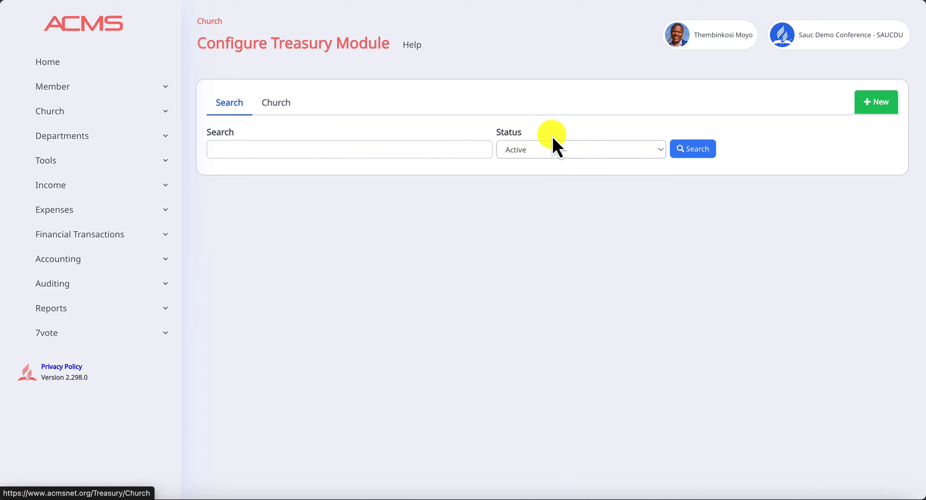
left_click(409, 151)
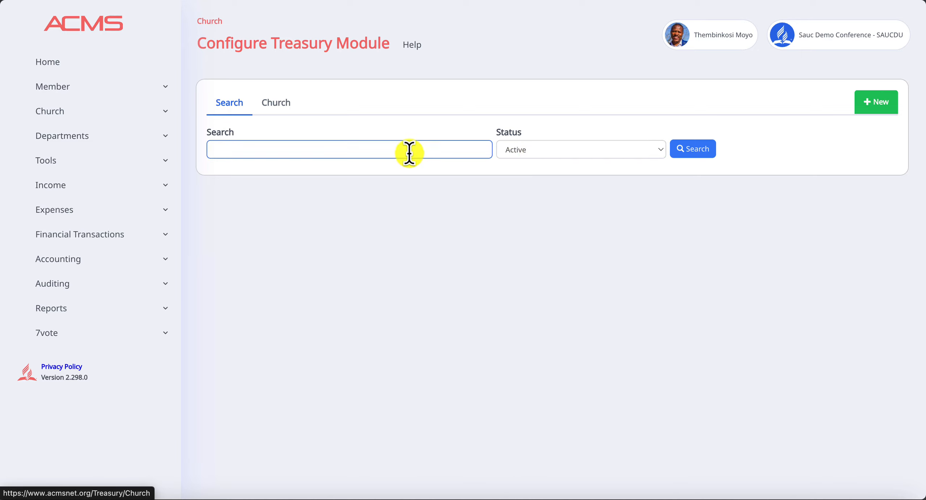
left_click(545, 155)
left_click(552, 152)
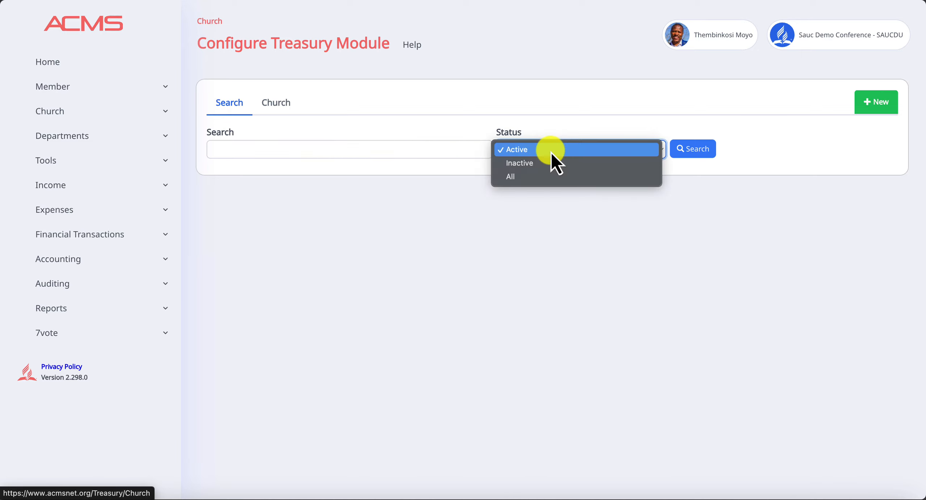
left_click(532, 178)
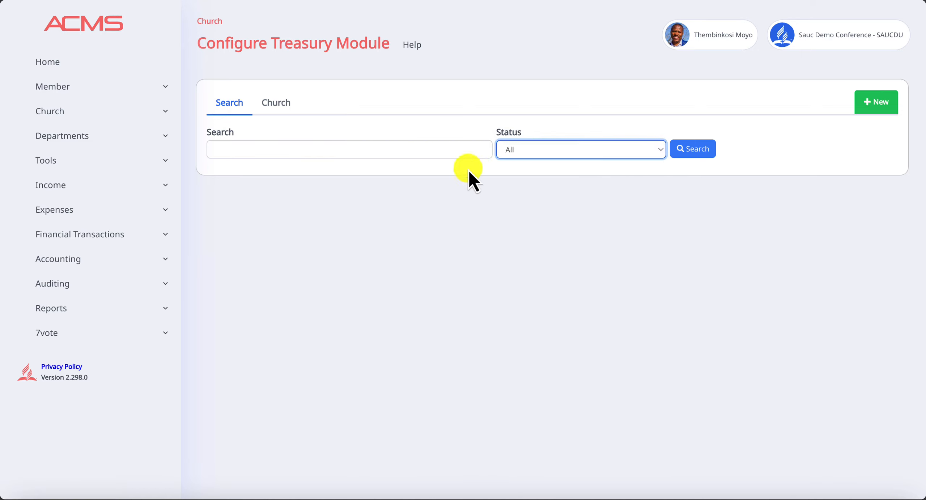
left_click(697, 150)
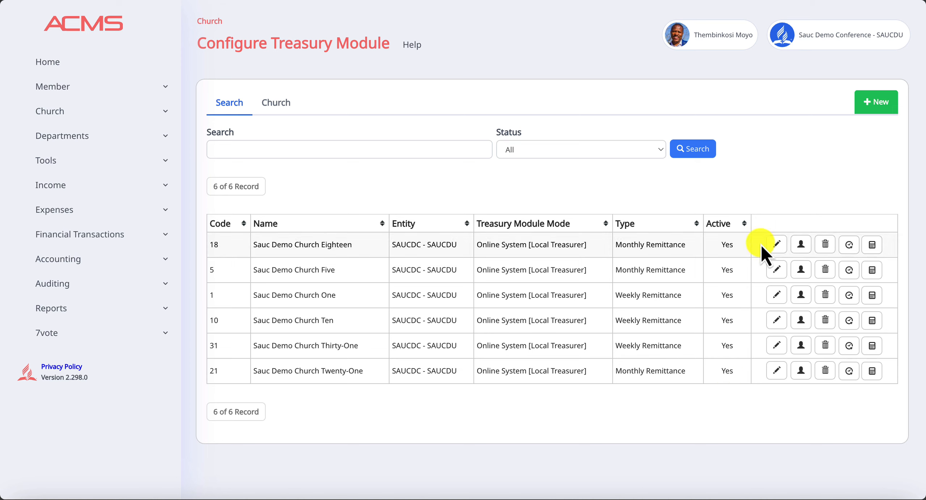
- Start a new church treasury configuration and choose Sauc Demo Church Fifty as the church
left_click(875, 103)
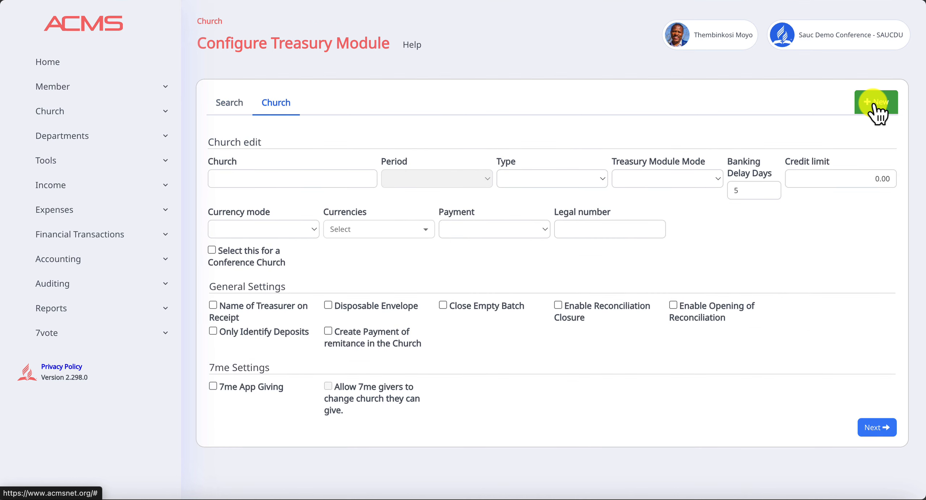
left_click(296, 178)
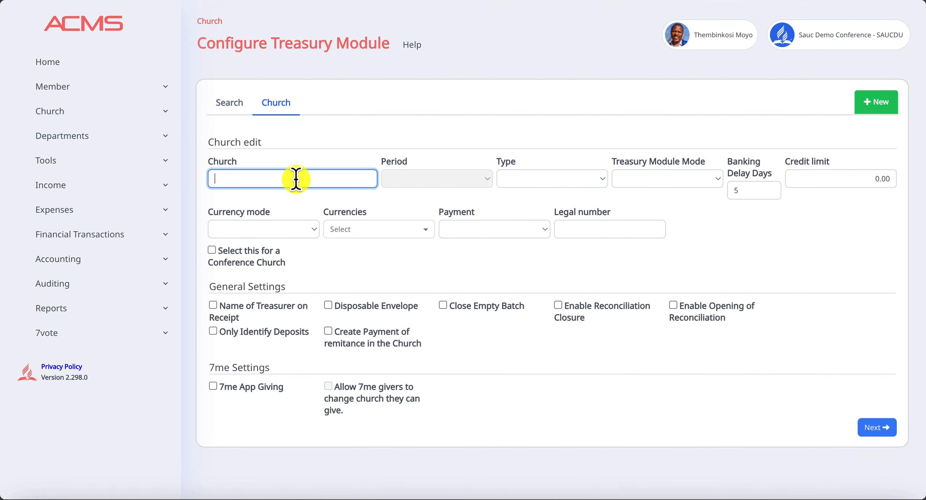
type("tw")
key("BackSpace")
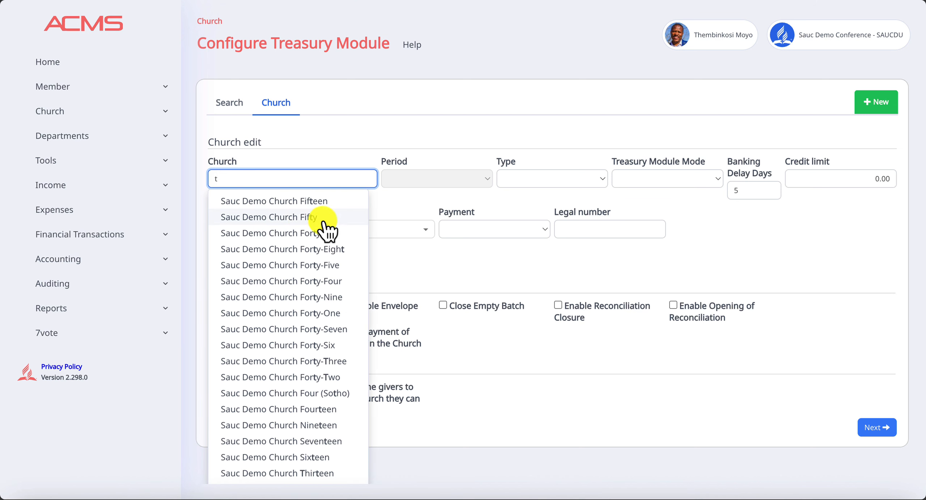
key("BackSpace")
left_click(290, 219)
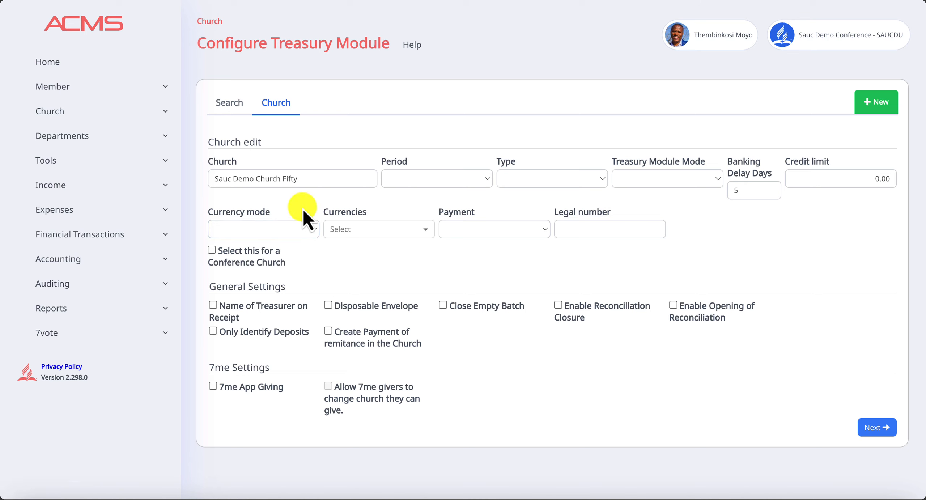
left_click(332, 180)
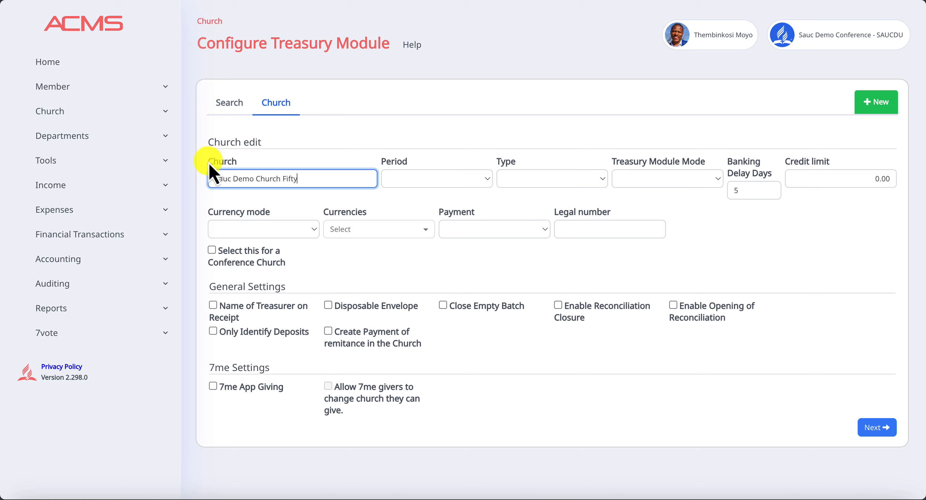
left_click_drag(209, 163, 246, 164)
left_click(399, 152)
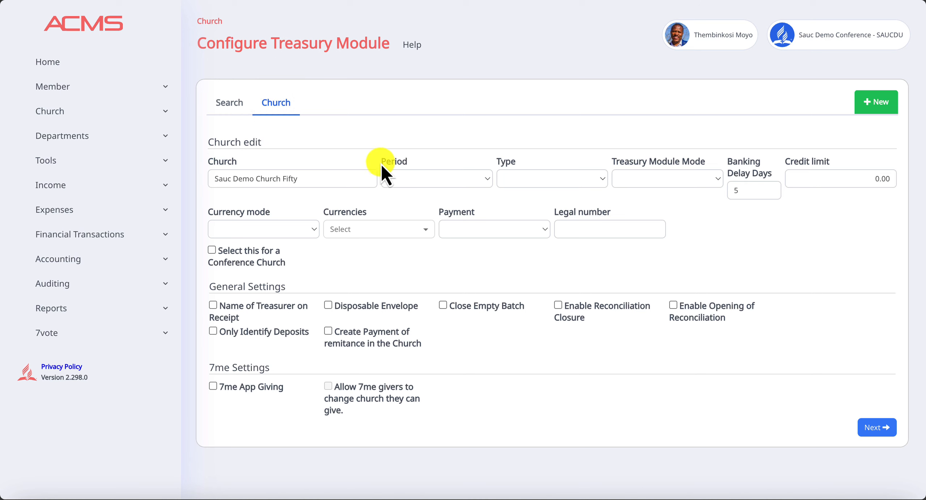
- Set the starting period of the new church configuration to 05-2025
left_click(487, 179)
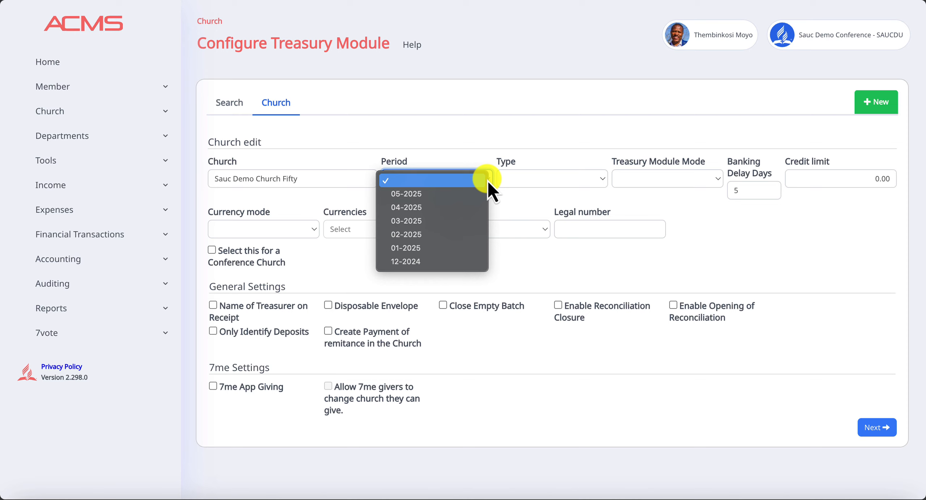
left_click(433, 196)
left_click(430, 181)
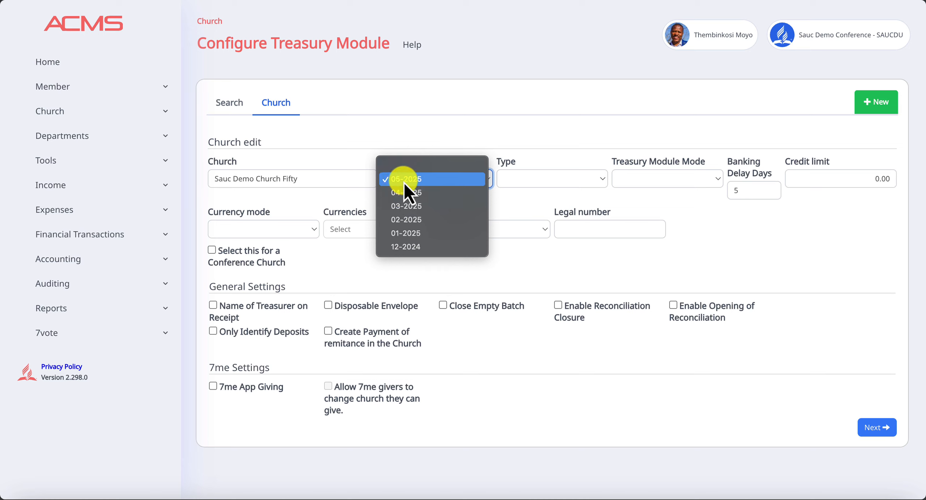
left_click(425, 178)
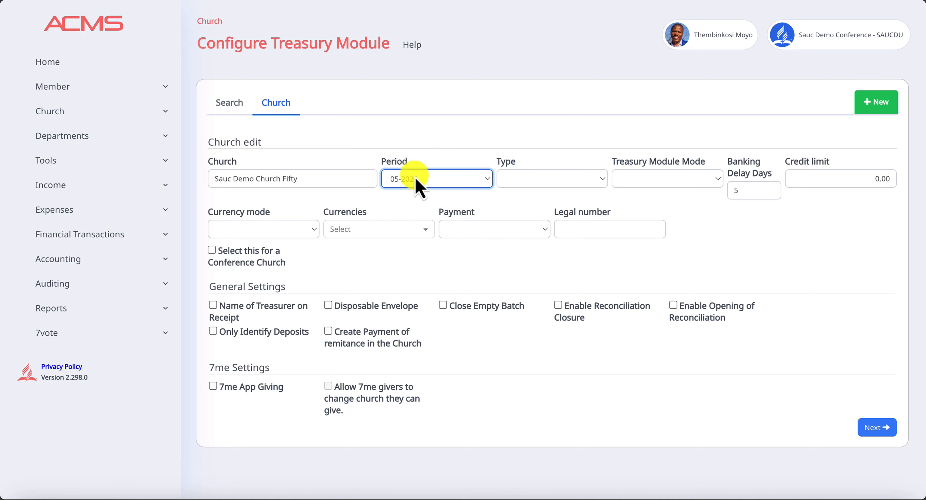
left_click(420, 185)
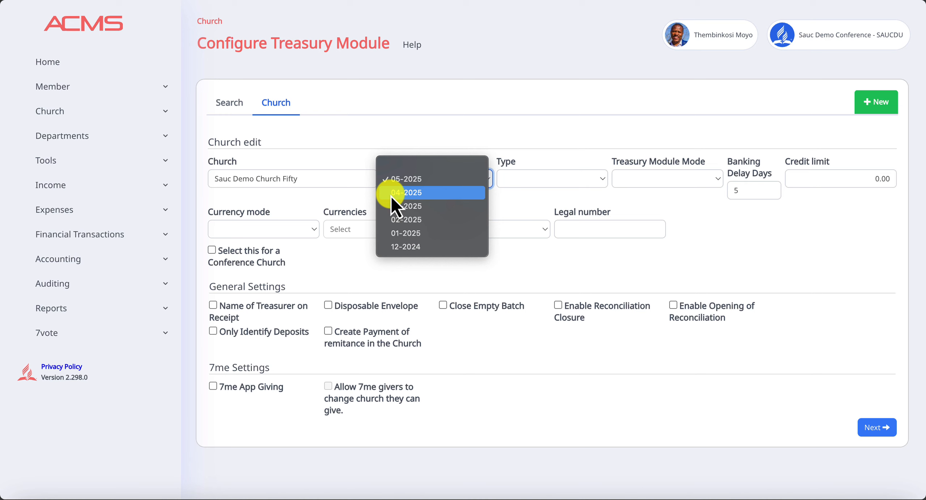
left_click(483, 139)
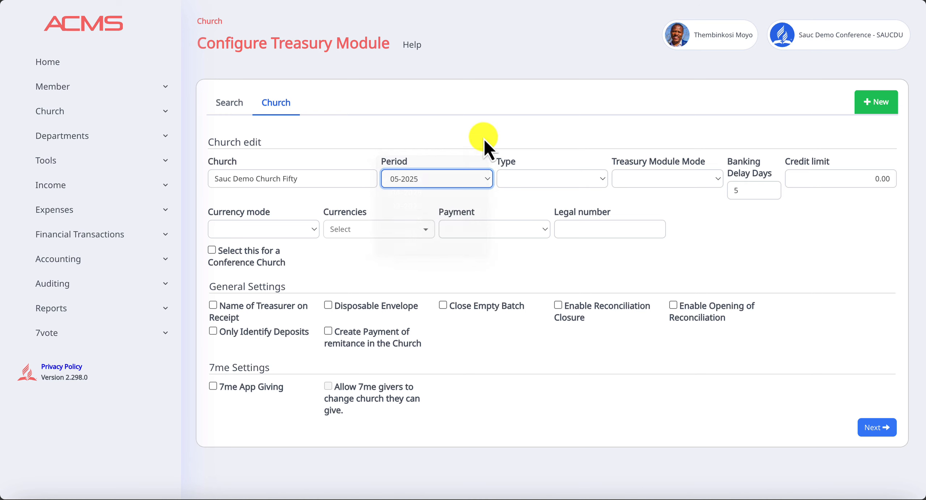
- Set the type to Weekly Remittance and the treasury module mode to Online System [Local Treasurer]
left_click(536, 181)
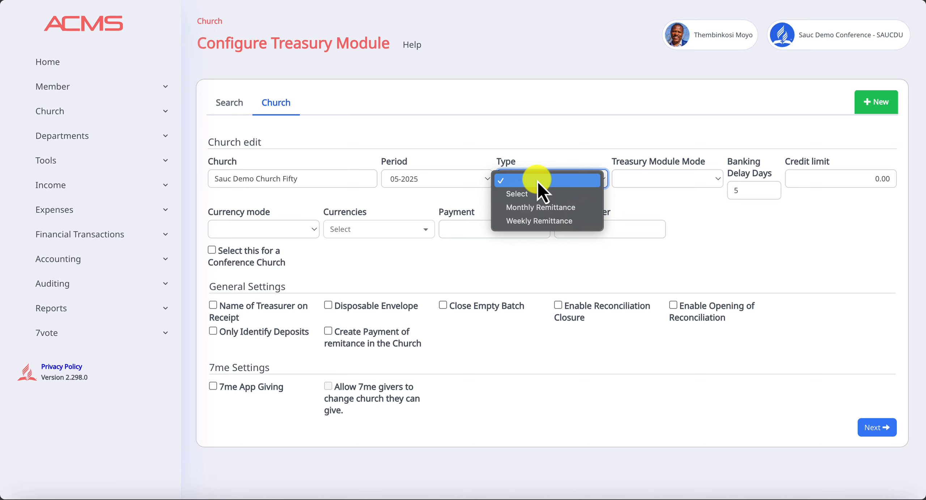
left_click(540, 221)
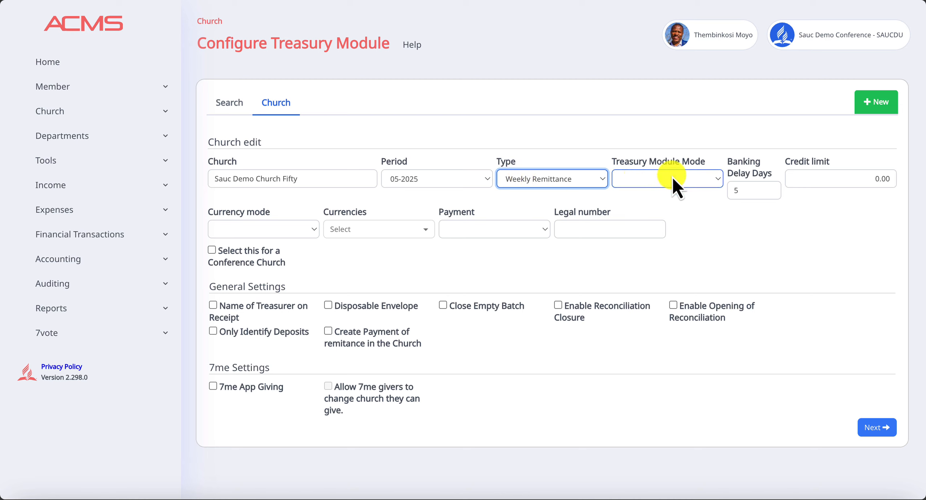
left_click(685, 178)
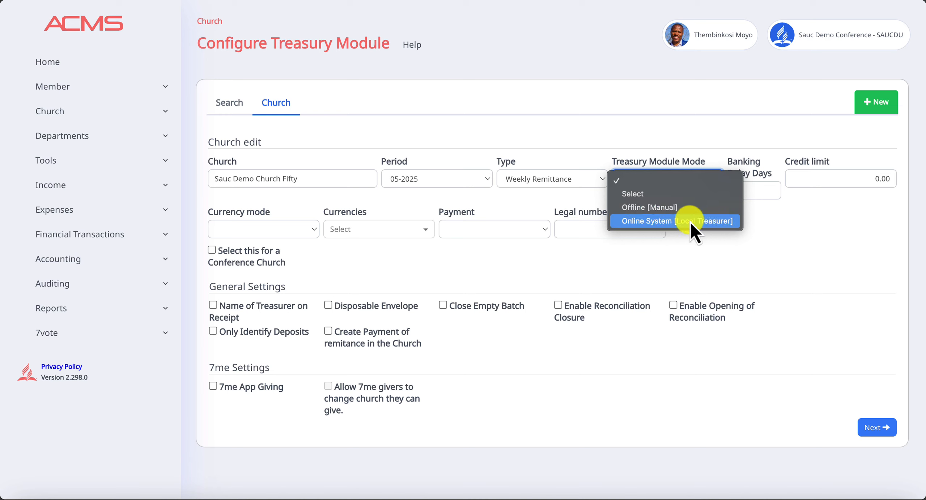
left_click(658, 221)
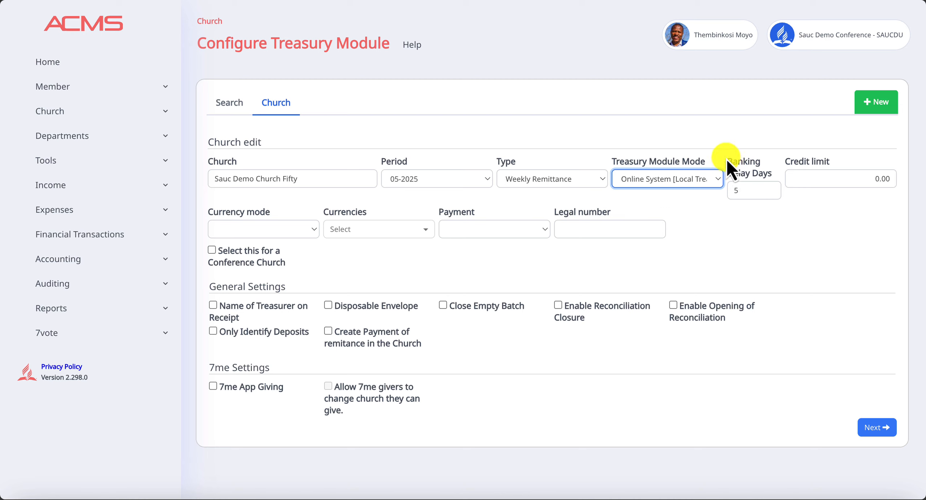
left_click_drag(727, 159, 746, 165)
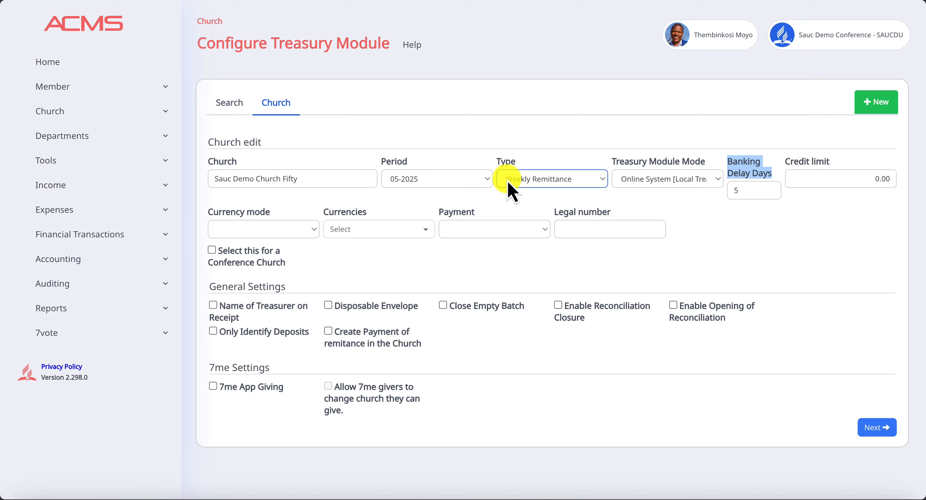
- Set the currency mode to Official Currency and check whether additional currencies can be selected
left_click(308, 230)
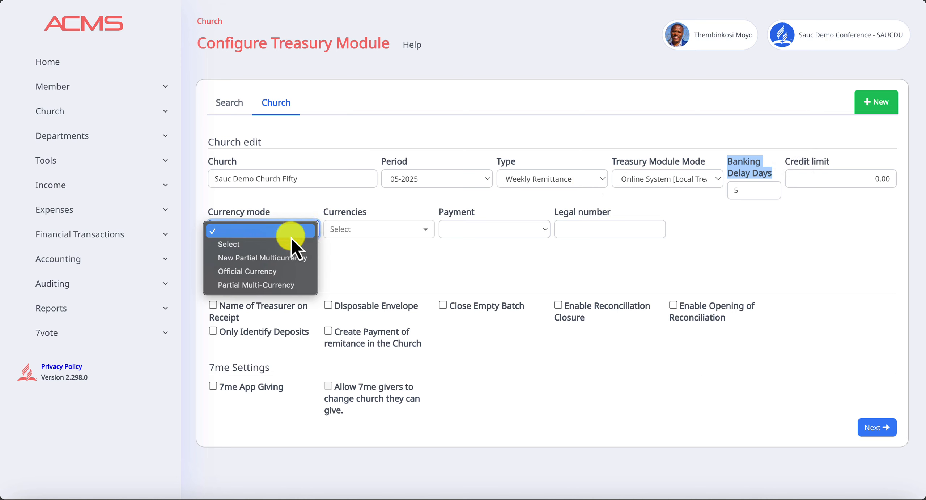
left_click(286, 272)
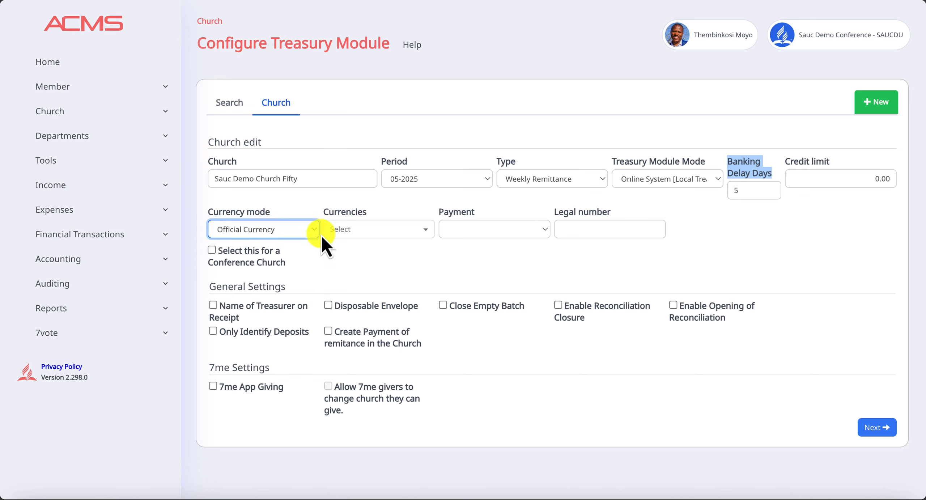
left_click(411, 233)
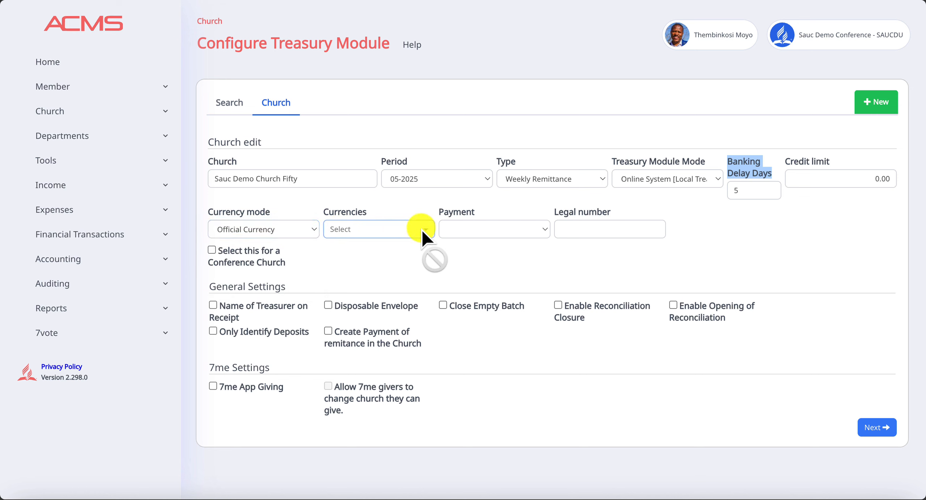
- Try the New Partial Multicurrency currency mode with its currency selection, and return the mode to Official Currency
left_click(277, 227)
left_click(278, 228)
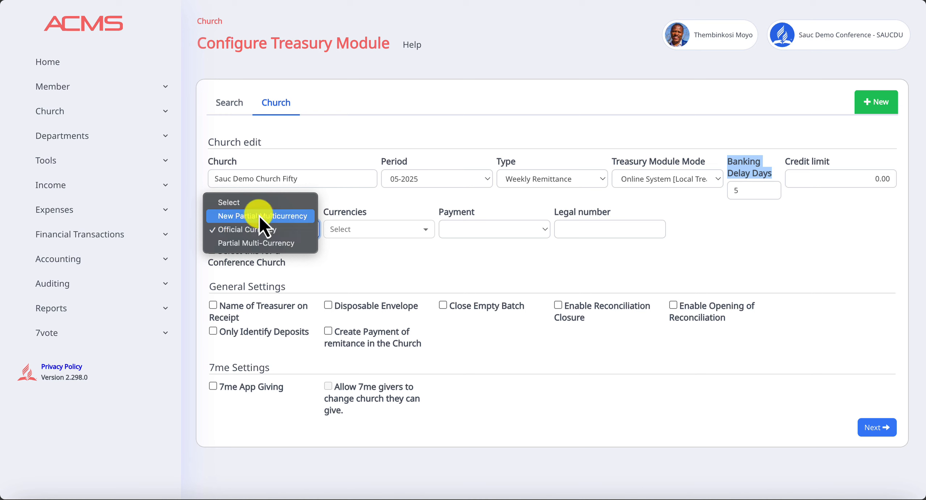
left_click(249, 218)
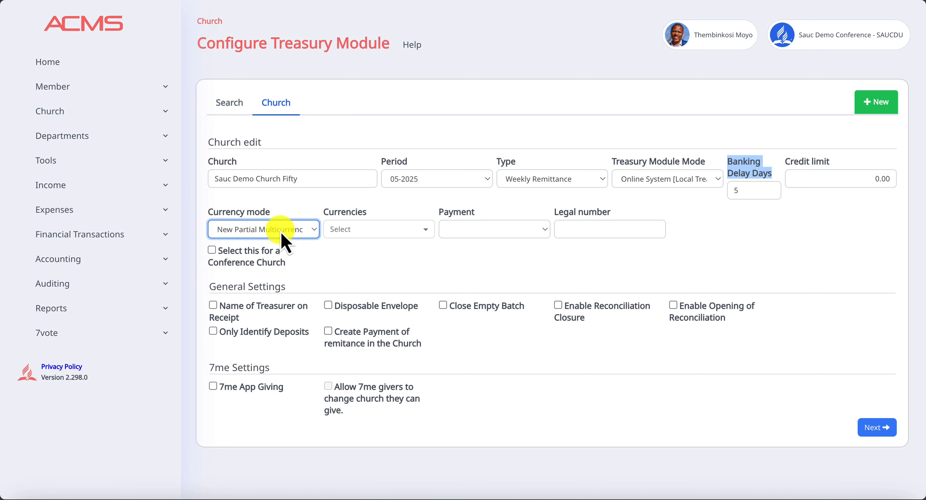
left_click(362, 231)
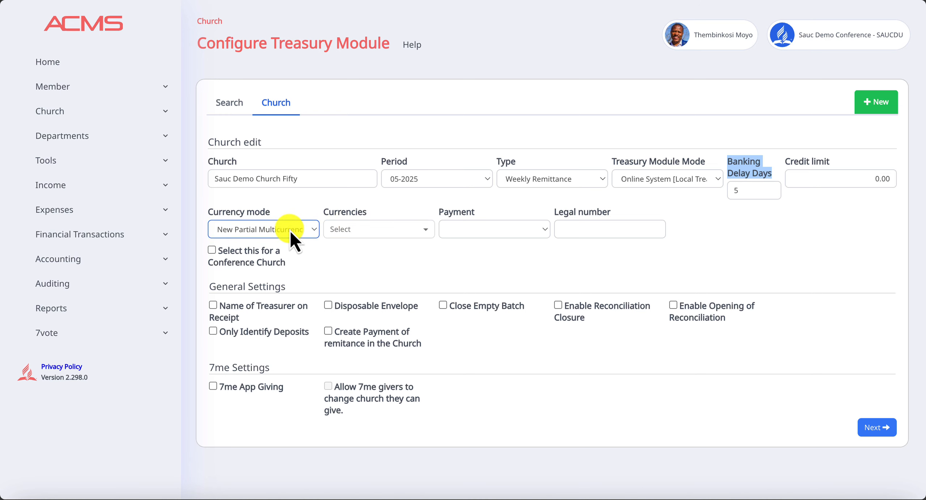
left_click(274, 237)
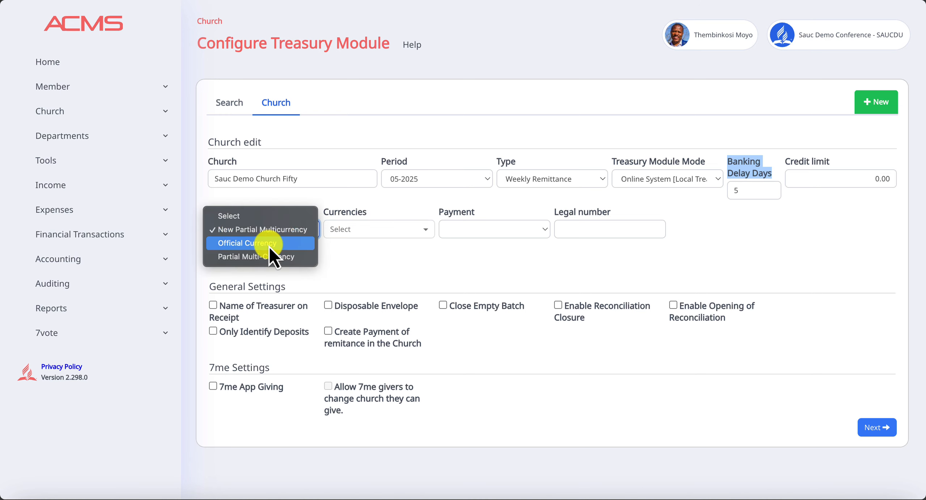
left_click(270, 246)
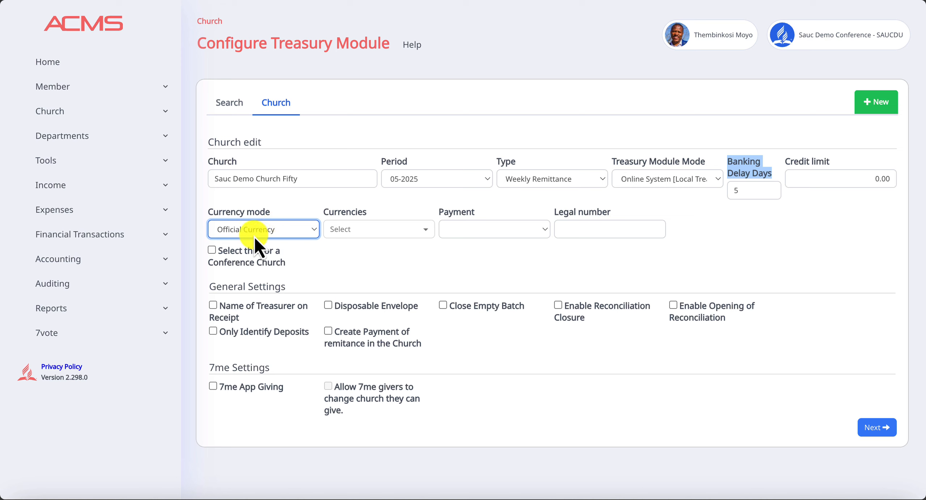
- Set the payment to Manual and enable Name of Treasurer on Receipt and Create Payment of remitance in the Church
left_click(474, 231)
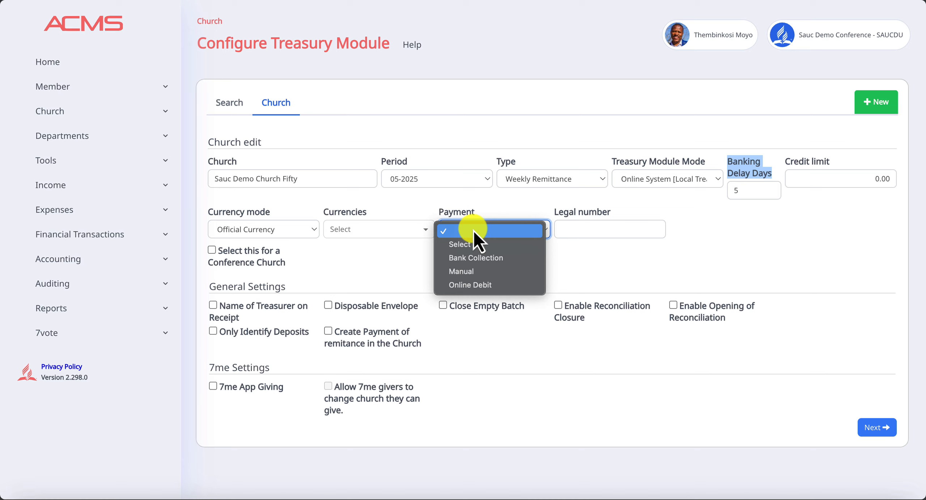
left_click(466, 272)
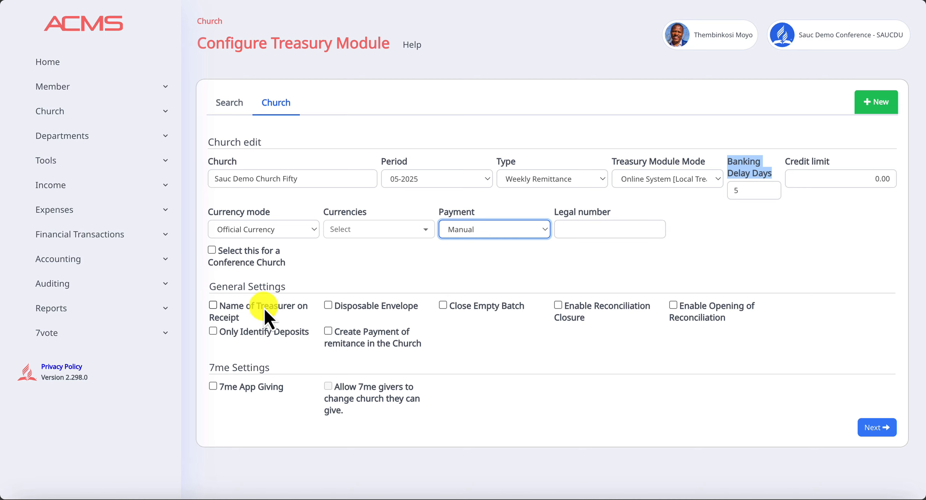
left_click(231, 308)
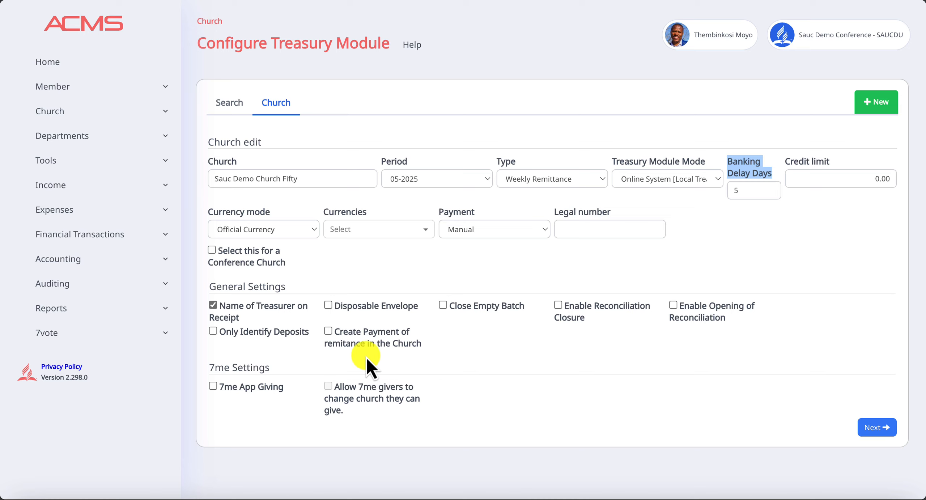
left_click(328, 332)
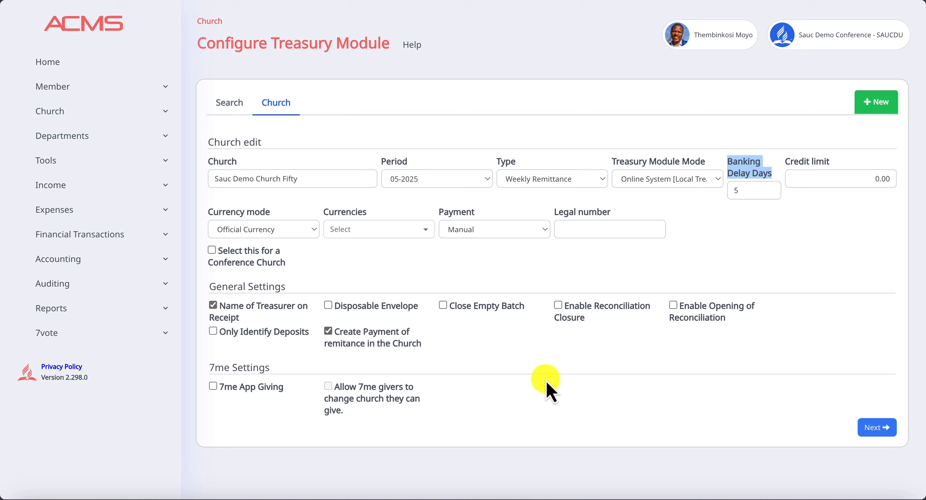
left_click(809, 322)
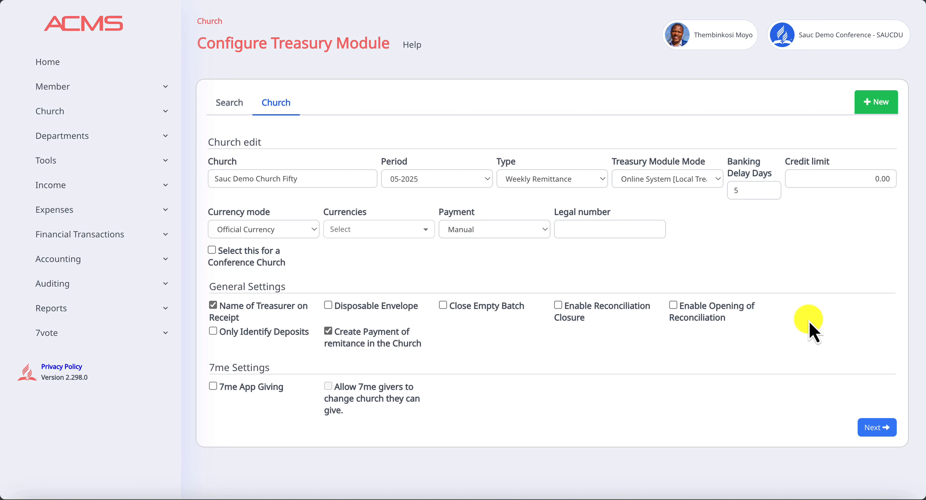
- Proceed to the church departments stage and start a new department with Treasury as its church department and name
left_click(878, 421)
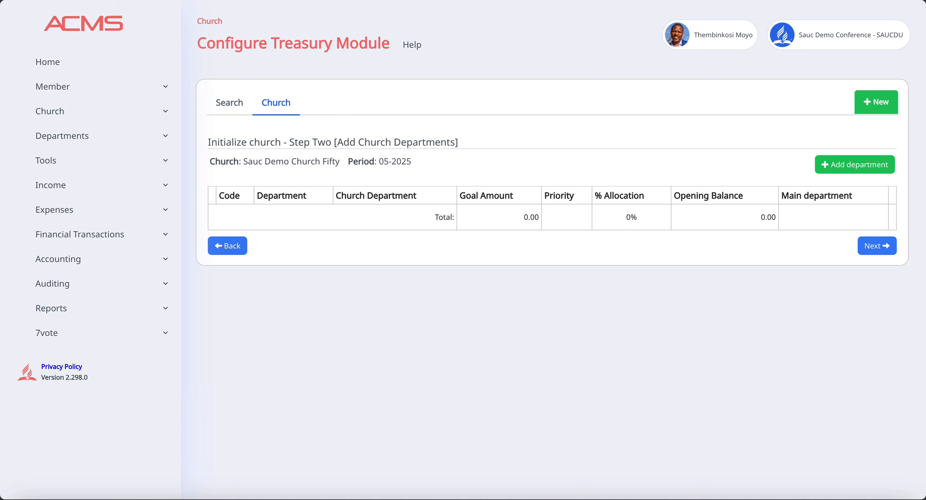
left_click(861, 166)
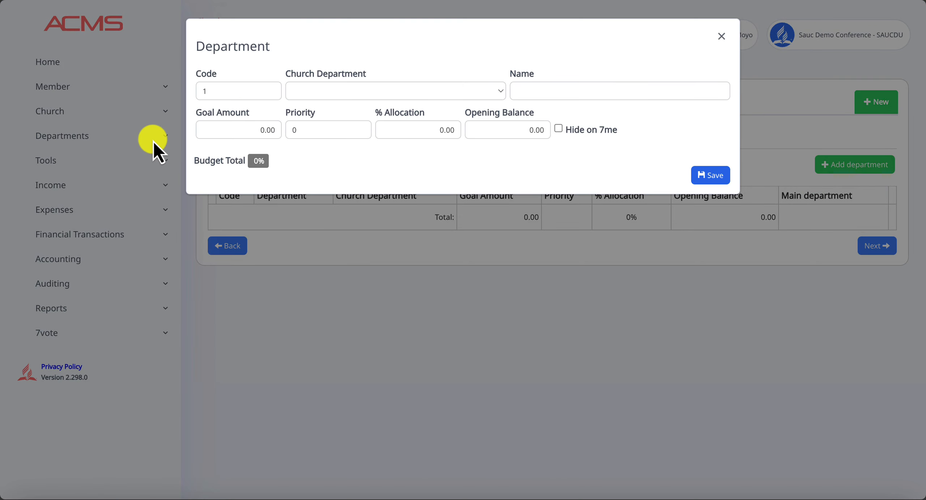
left_click(319, 91)
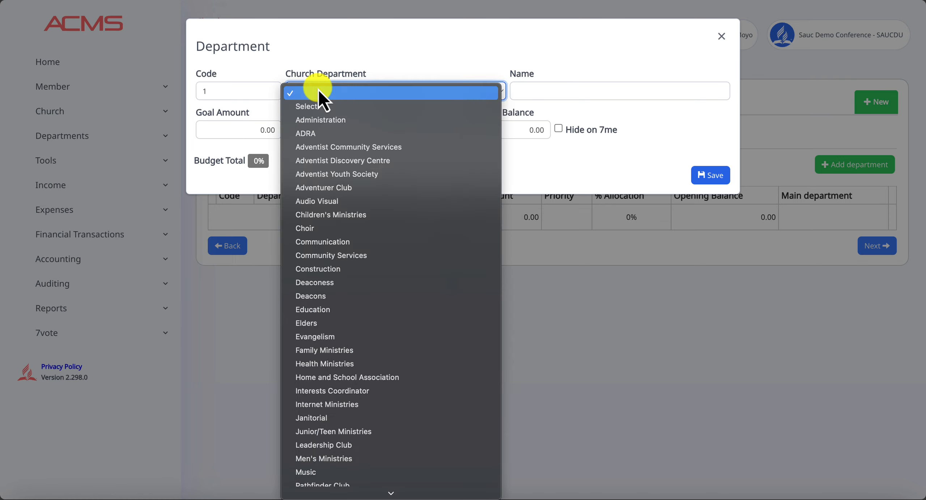
scroll(340, 484, "down", 10)
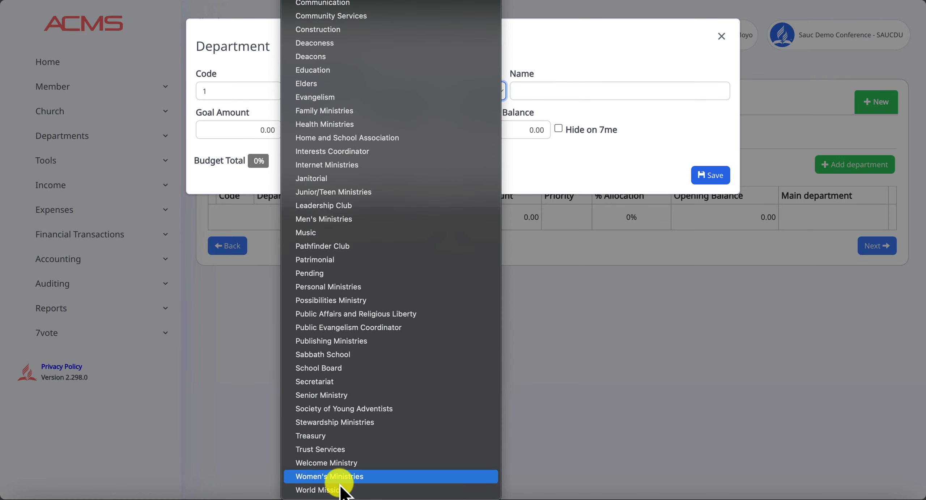
left_click(343, 436)
left_click(562, 92)
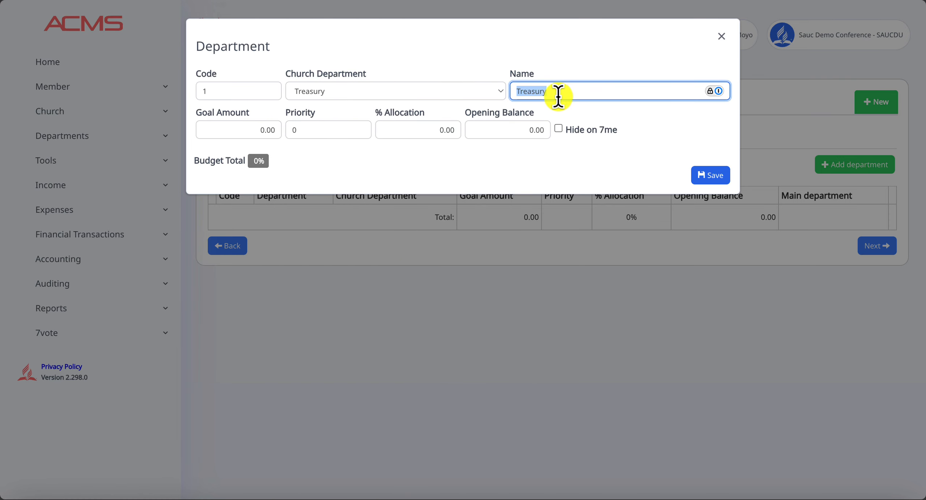
- Try a goal amount of 1,000,000 for the Treasury department
left_click(221, 130)
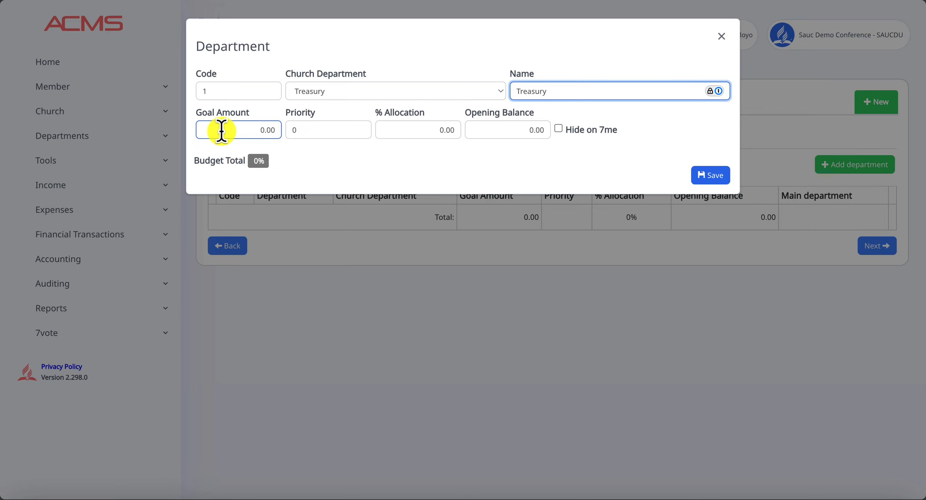
left_click(221, 130)
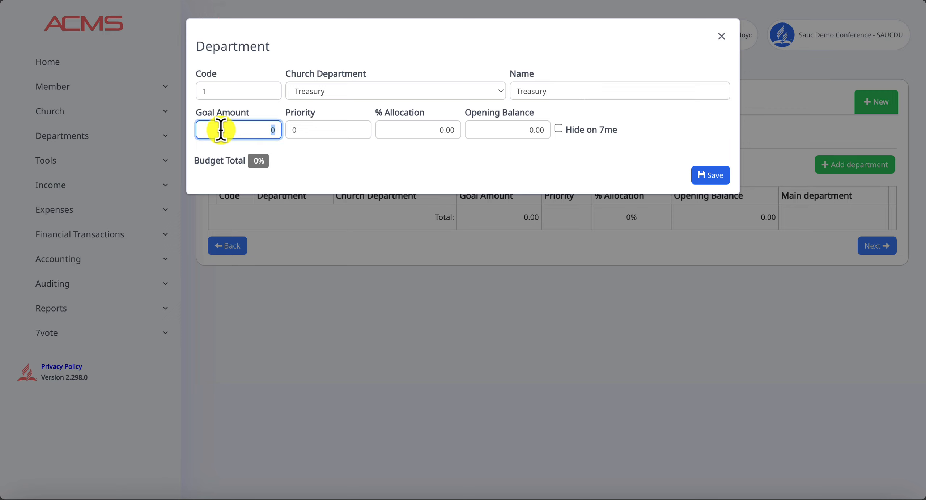
type("1")
type("00000")
left_click(300, 129)
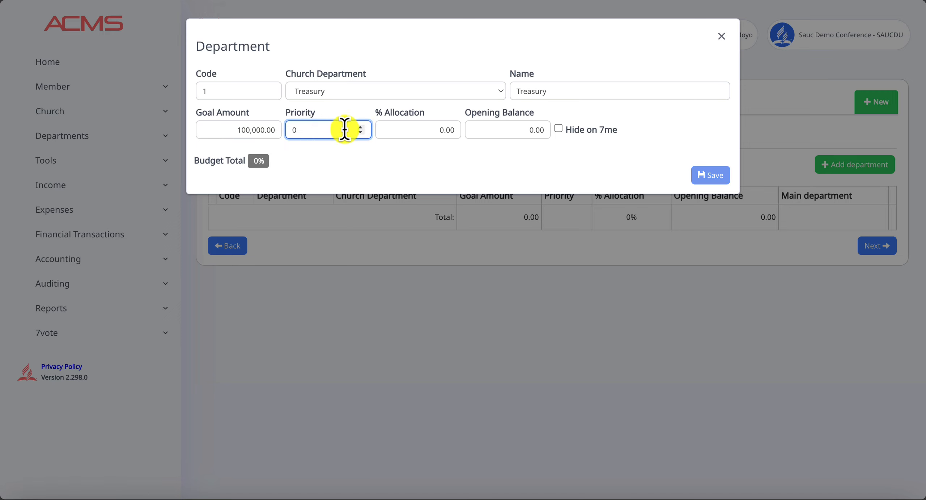
left_click(271, 131)
key("End")
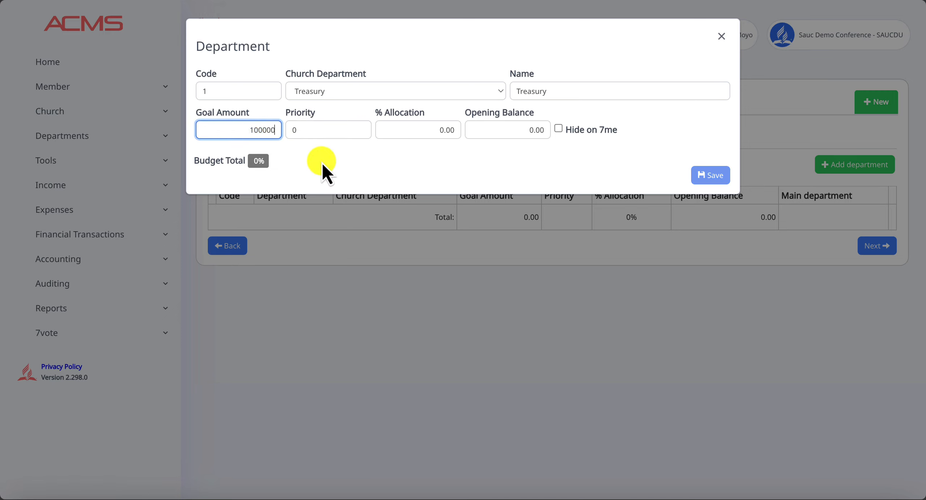
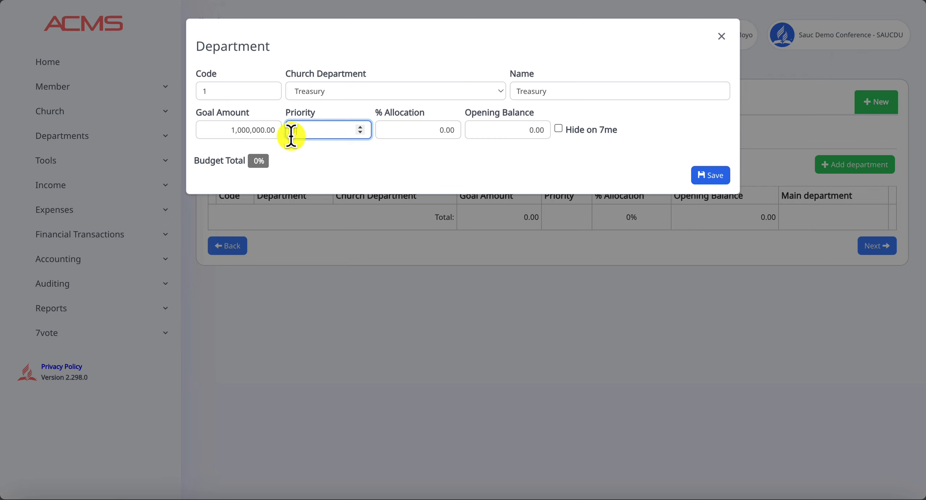
- Clear the goal amount and return the priority to 0 in the Treasury department
left_click_drag(272, 130, 205, 127)
key("BackSpace")
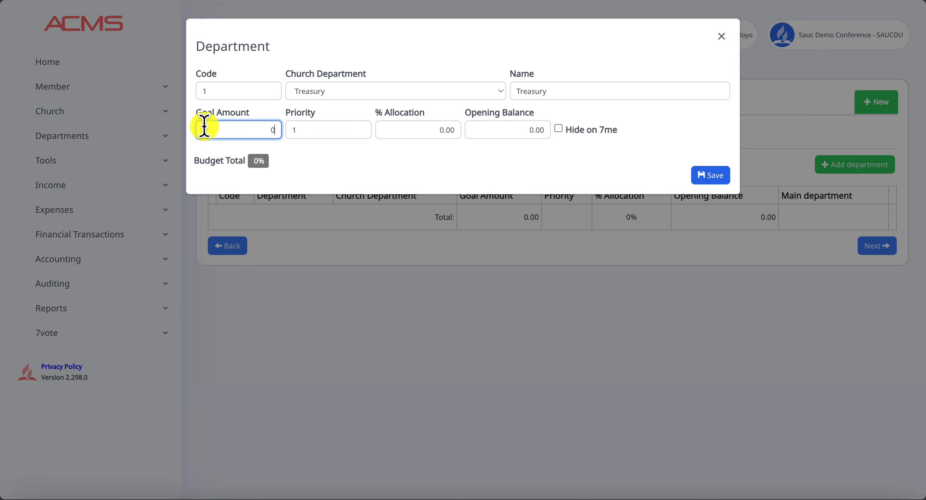
left_click(308, 131)
key("BackSpace")
type("0")
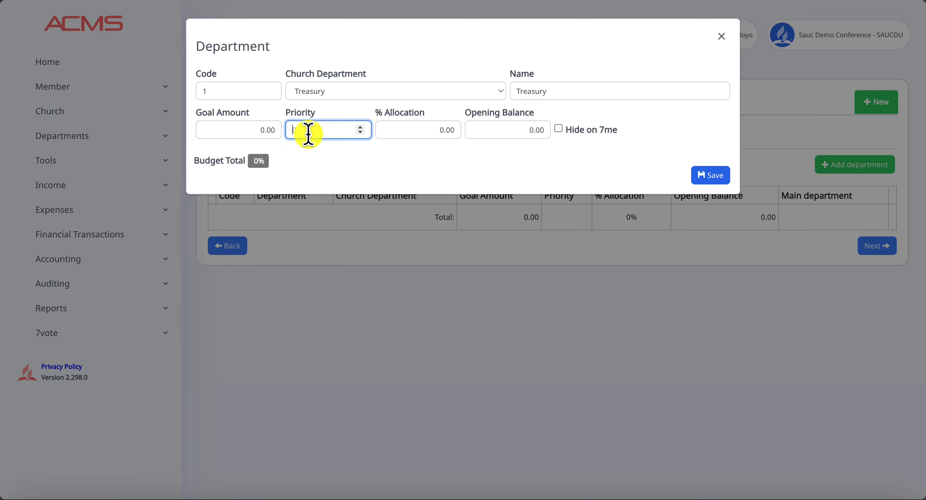
- Set the Treasury department's allocation to 10%
left_click(427, 129)
double_click(427, 129)
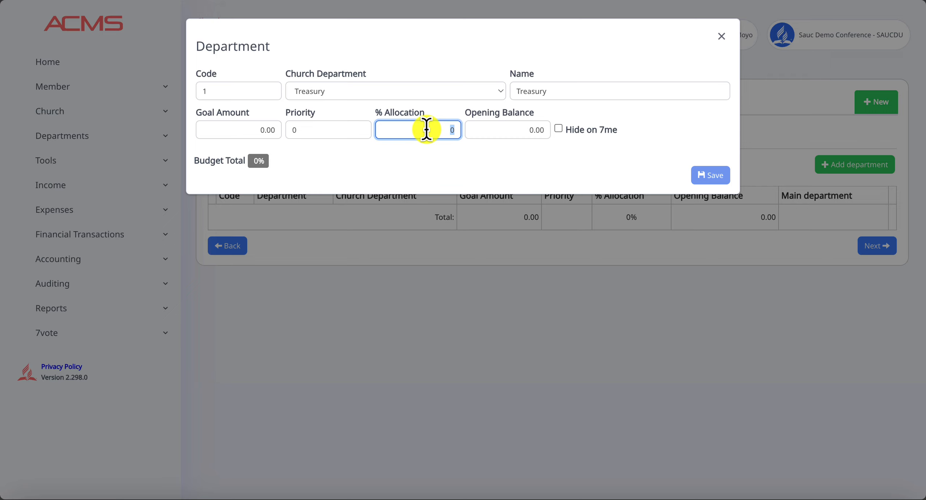
type("10")
- Try an opening balance of 10,000,000 for the Treasury department and clear it again
left_click(523, 131)
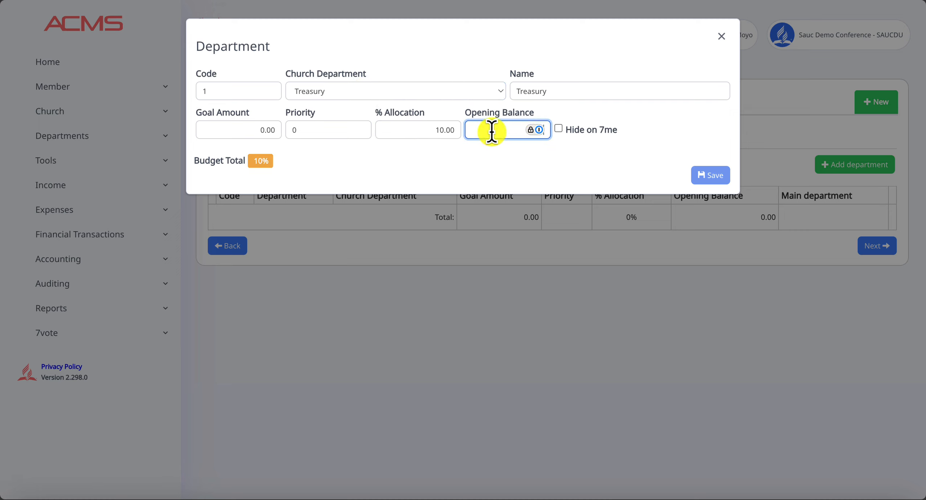
type("10,000,000")
left_click(558, 158)
left_click(520, 133)
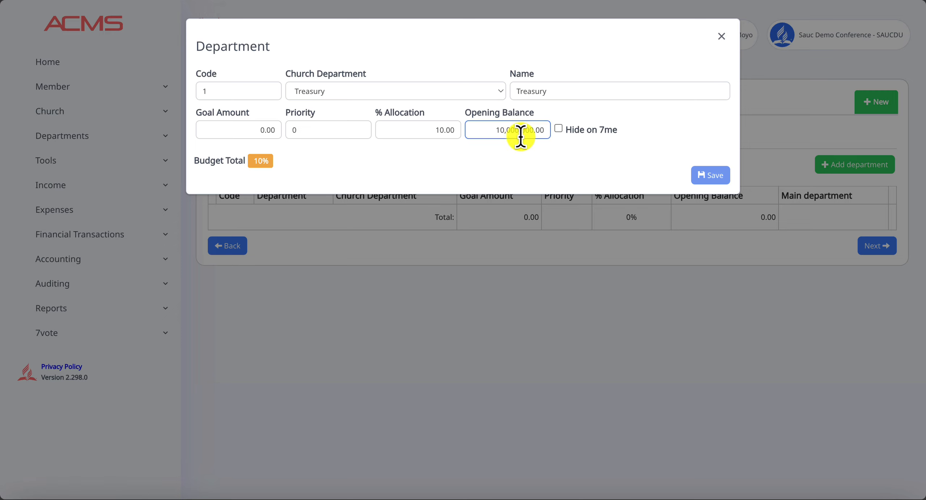
key("BackSpace")
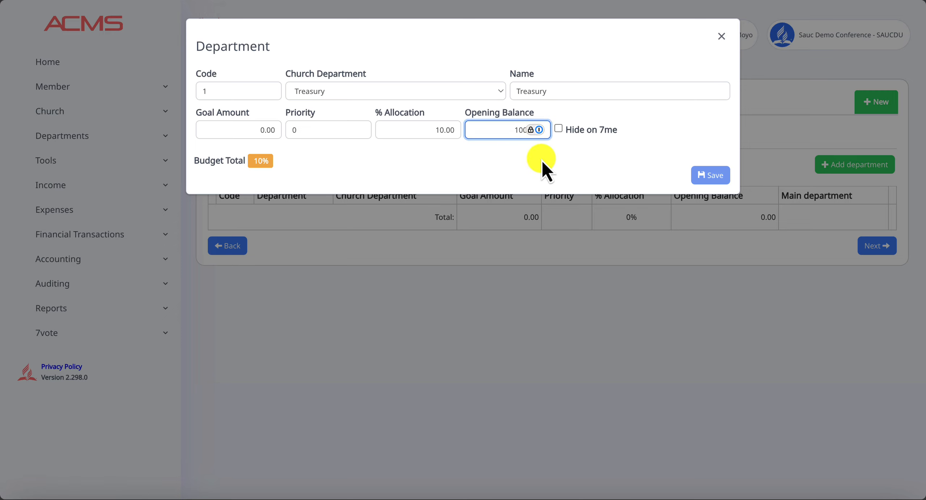
key("BackSpace")
key("BackSpace")
left_click(547, 210)
- Try to turn off the 1Password suggestions on the opening balance through the extension's inline options
left_click(532, 129)
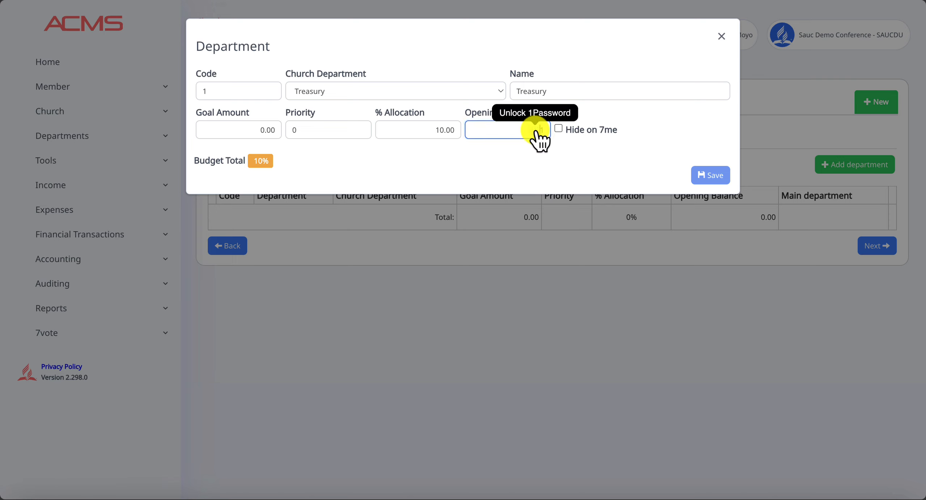
left_click(539, 135)
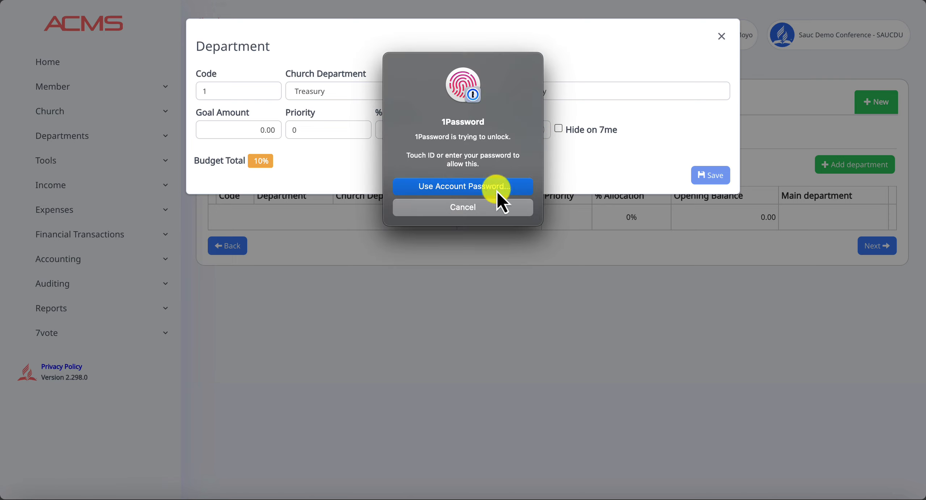
left_click(493, 205)
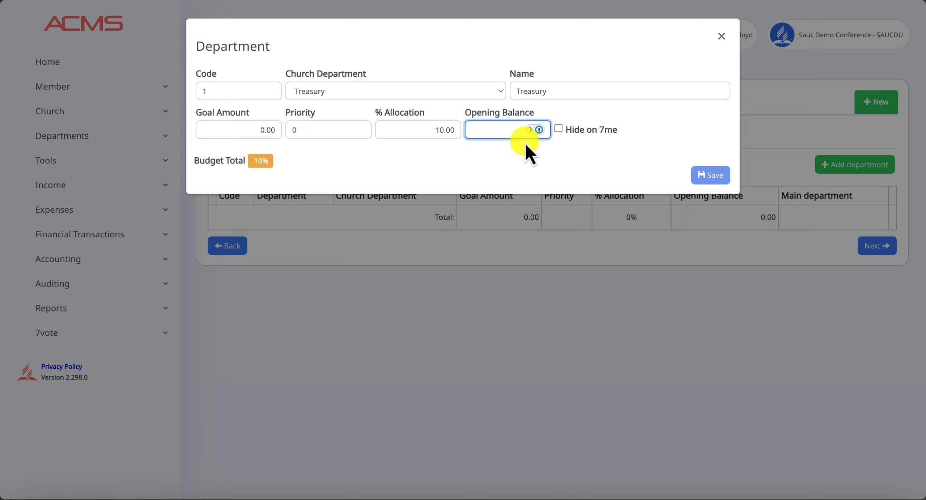
left_click(532, 129)
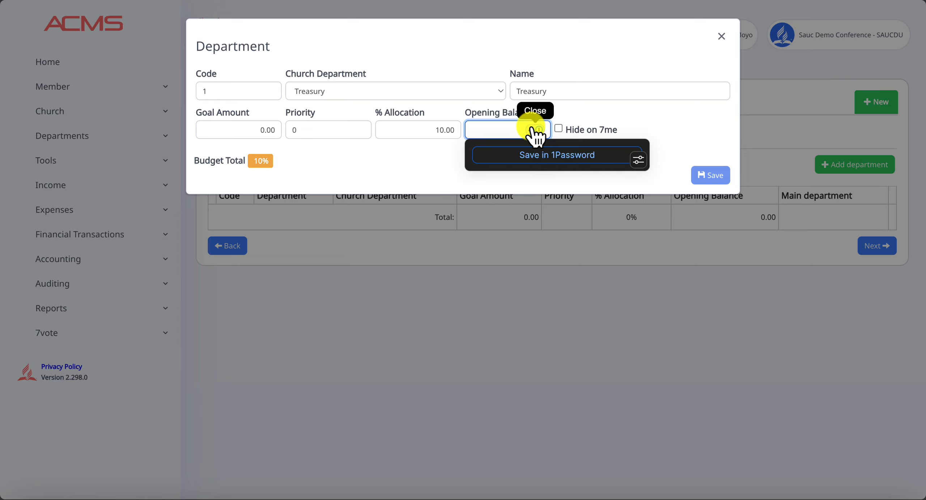
left_click(639, 161)
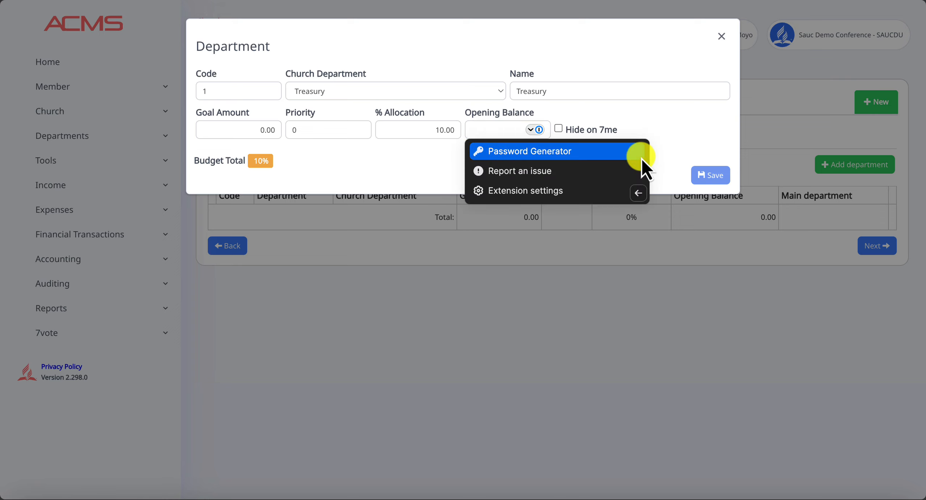
left_click(439, 176)
left_click(500, 131)
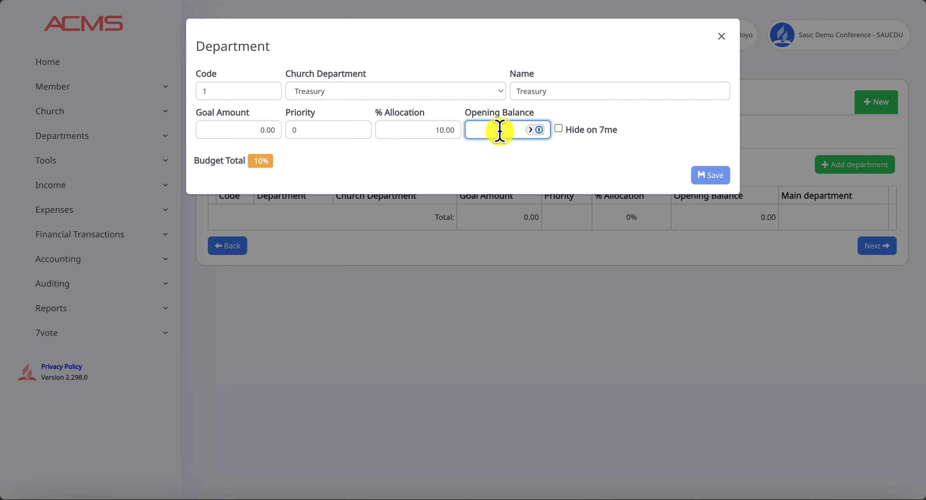
left_click(530, 130)
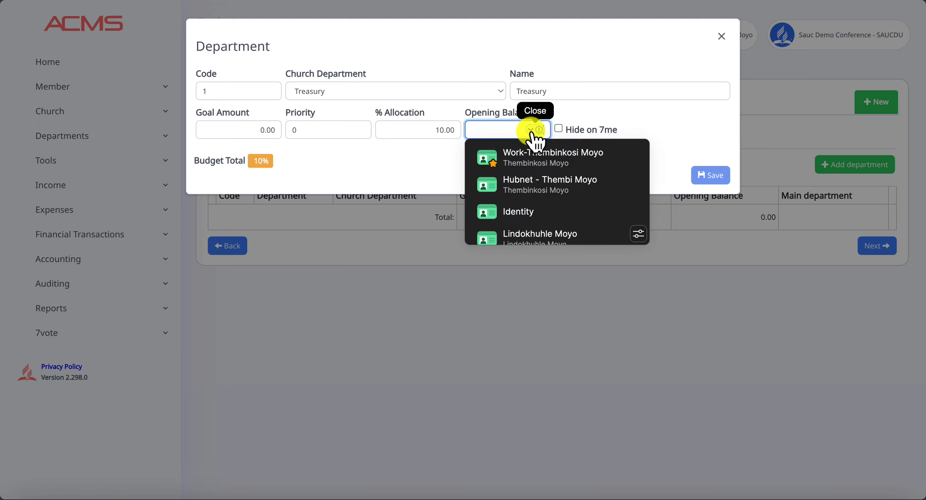
left_click(640, 235)
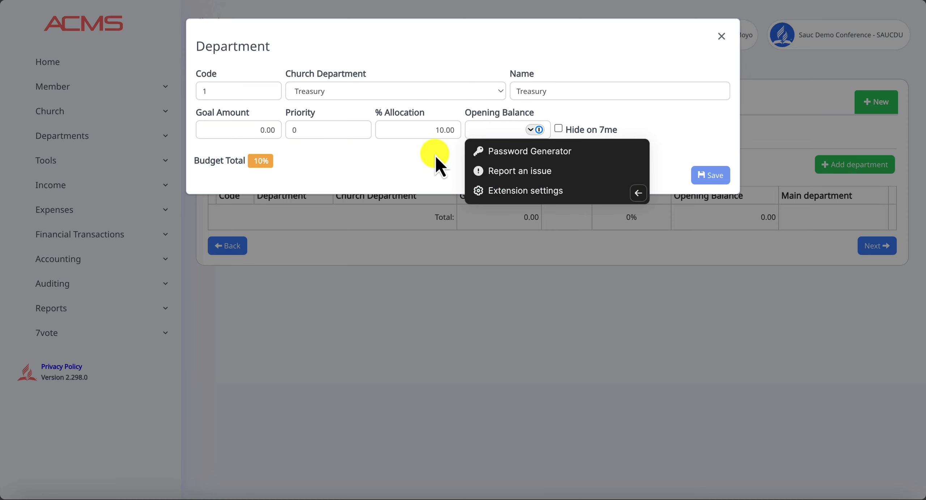
- Hide 1Password on this page and set the Treasury department's opening balance to 50,000
right_click(503, 130)
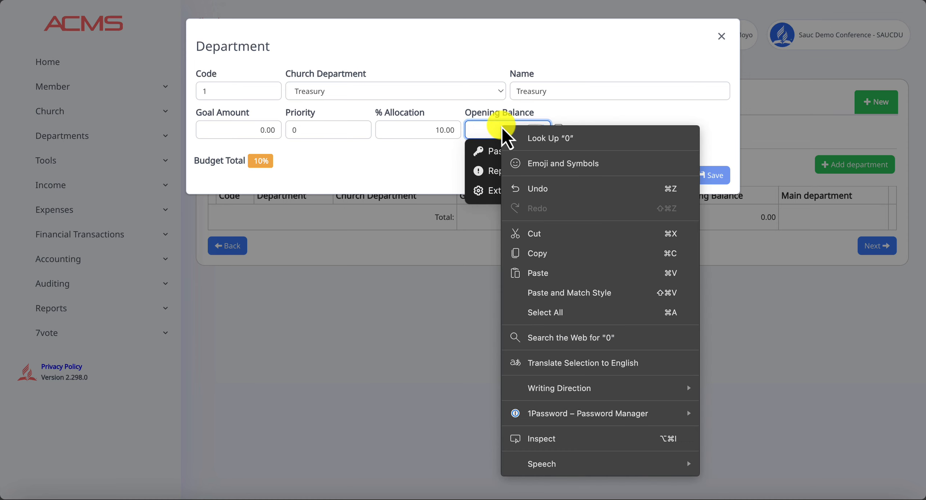
mouse_move(636, 417)
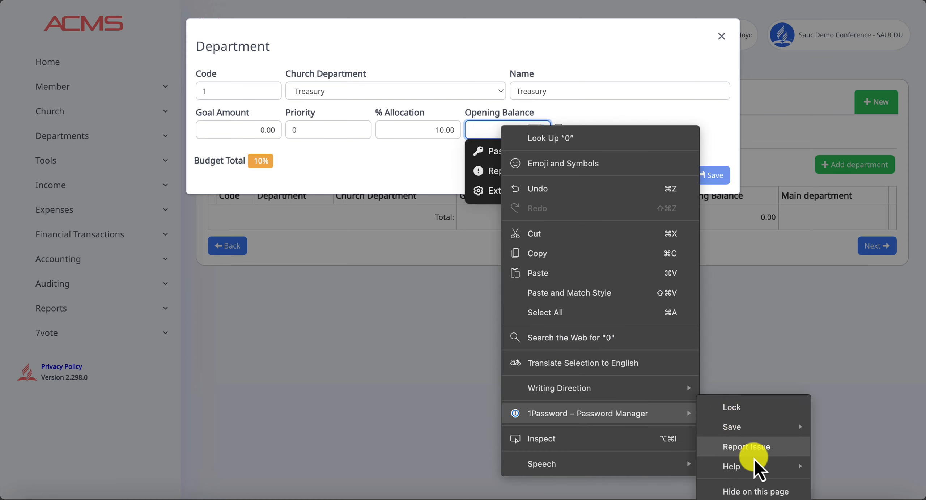
left_click(782, 492)
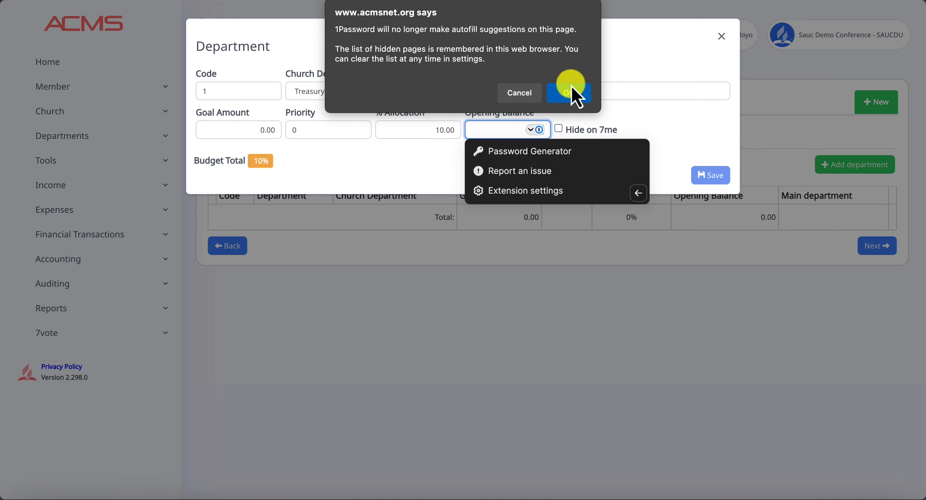
left_click(572, 93)
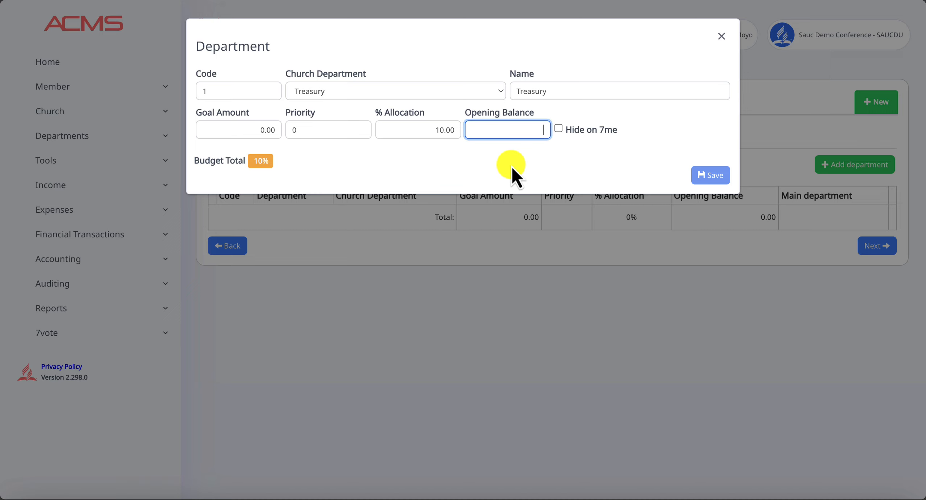
type("50000")
left_click(583, 183)
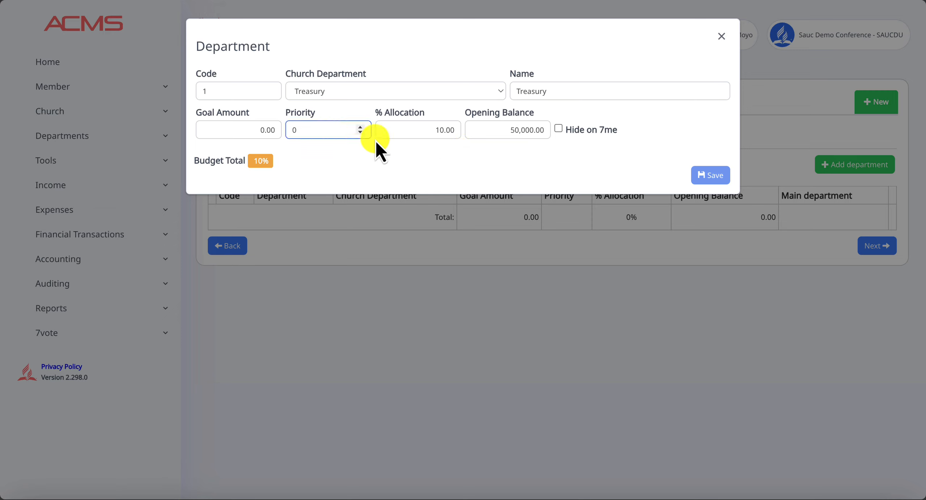
- Review the Treasury department's priority, allocation, opening balance, Hide on 7me option and name
left_click(353, 129)
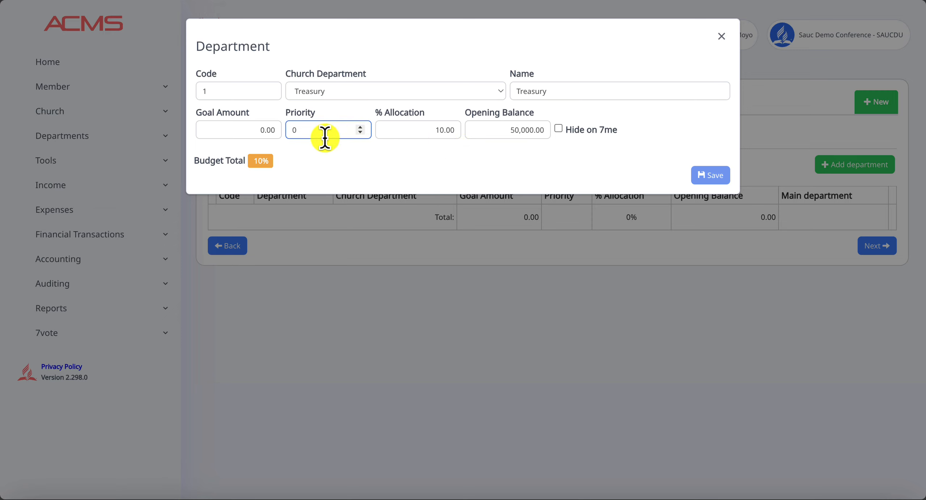
left_click(412, 130)
left_click(475, 161)
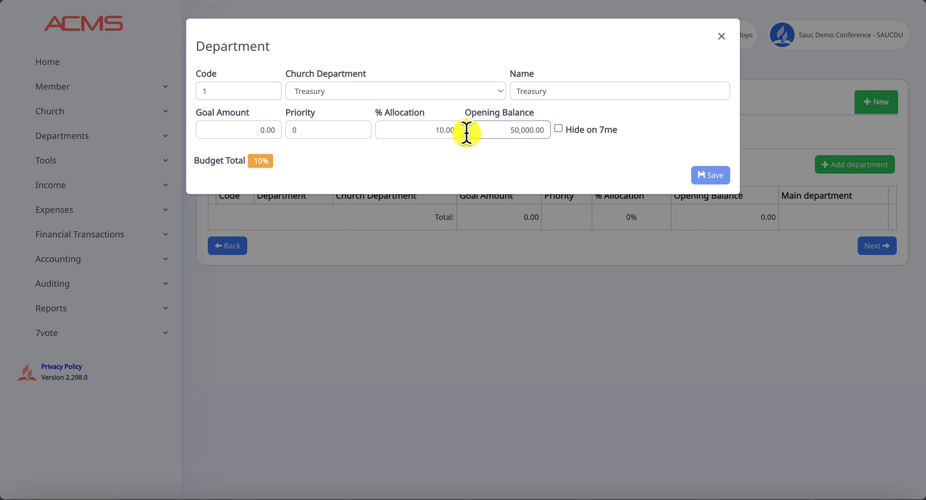
left_click(453, 130)
left_click(500, 128)
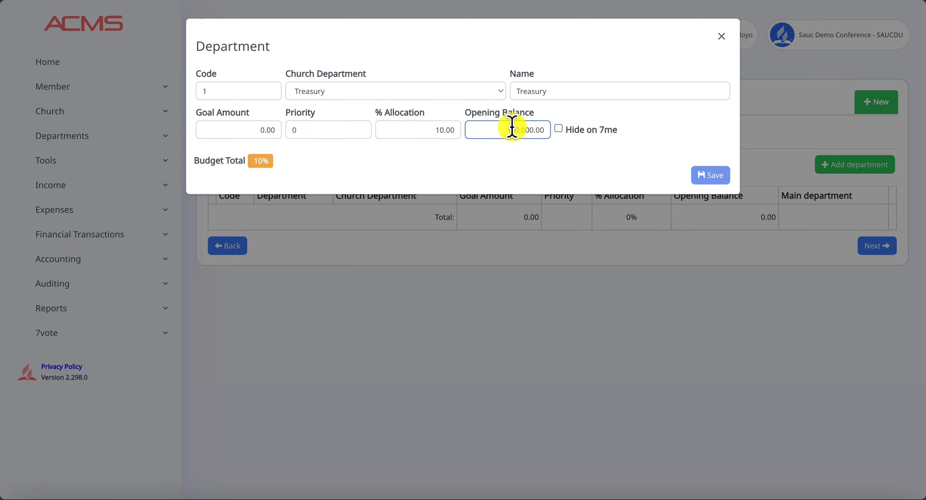
left_click(511, 112)
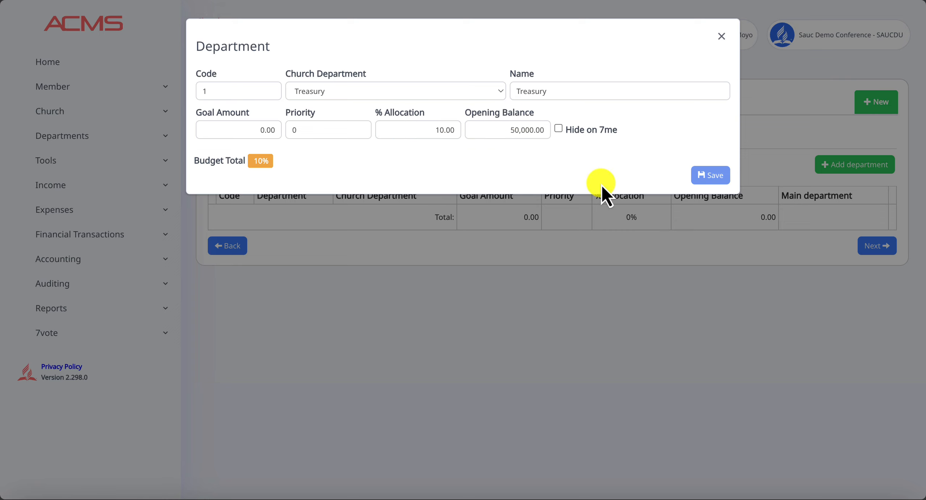
left_click(544, 123)
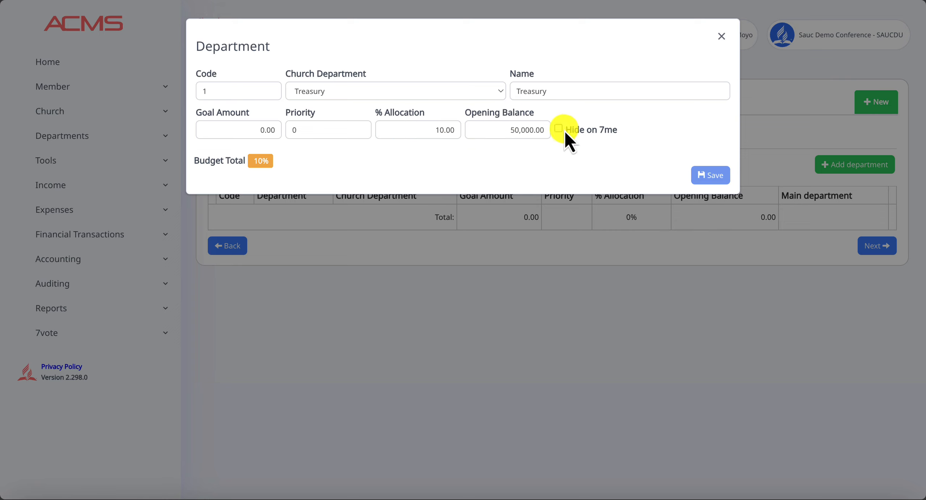
left_click(539, 90)
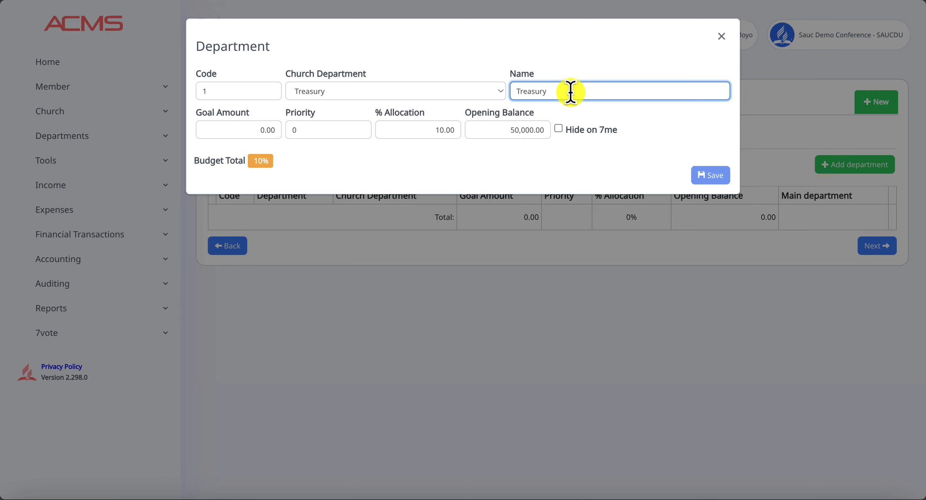
left_click(432, 130)
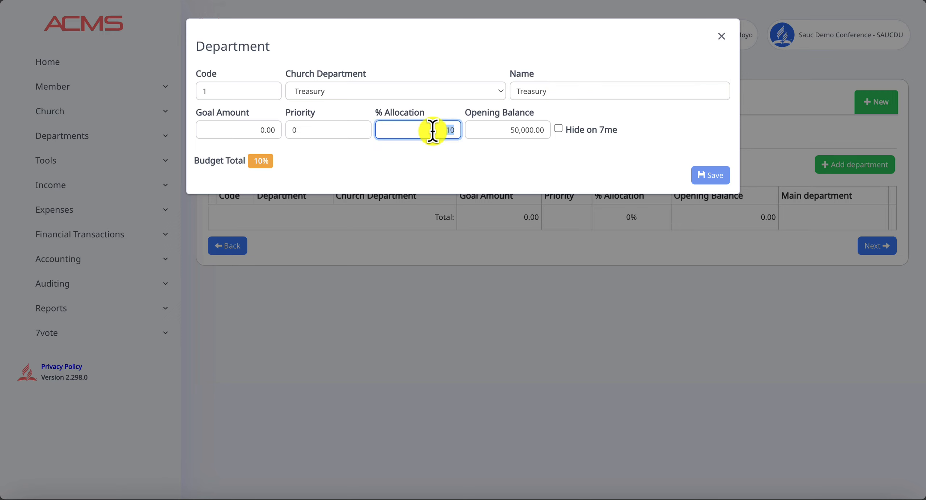
type("100")
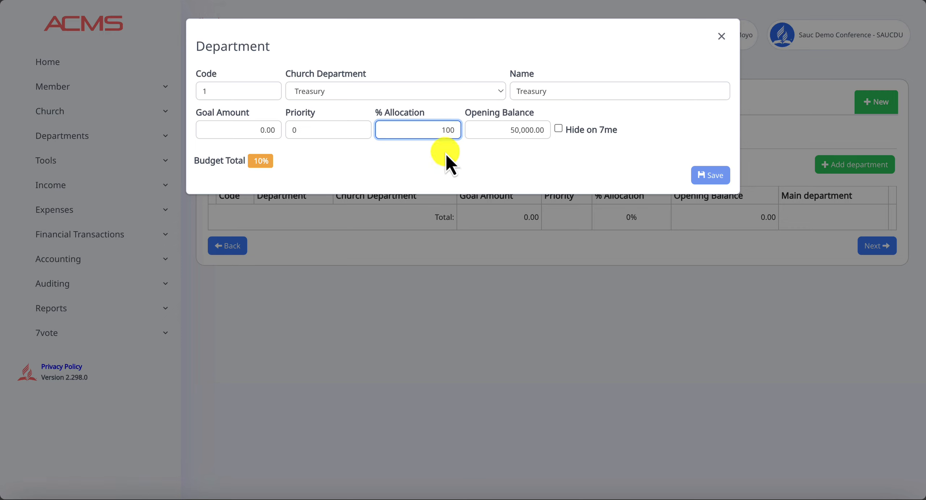
left_click(498, 164)
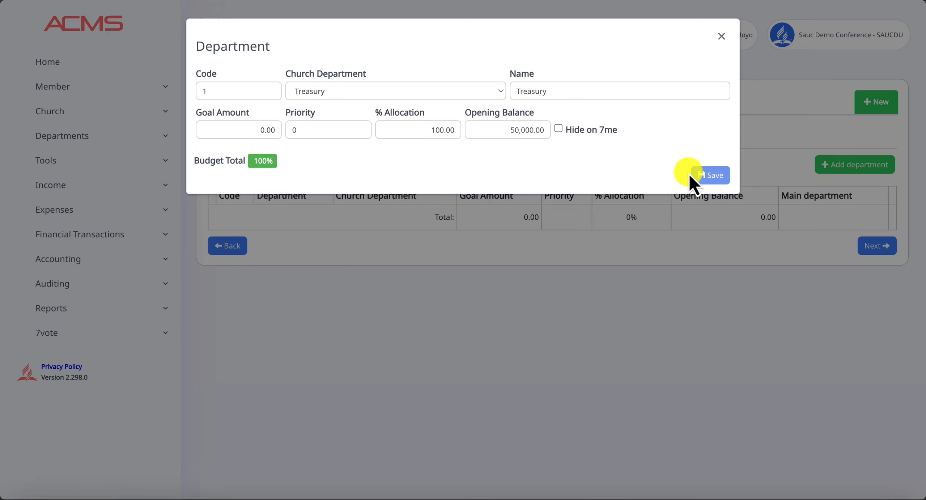
left_click(428, 131)
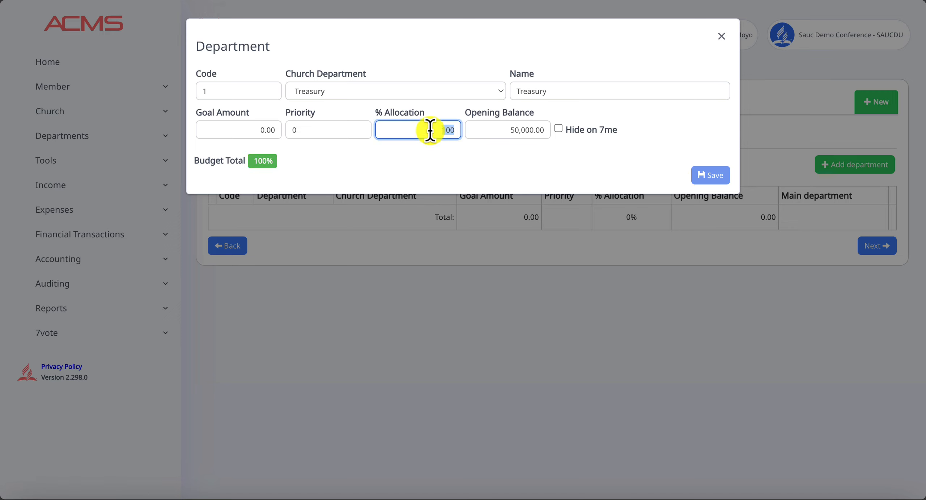
left_click(269, 136)
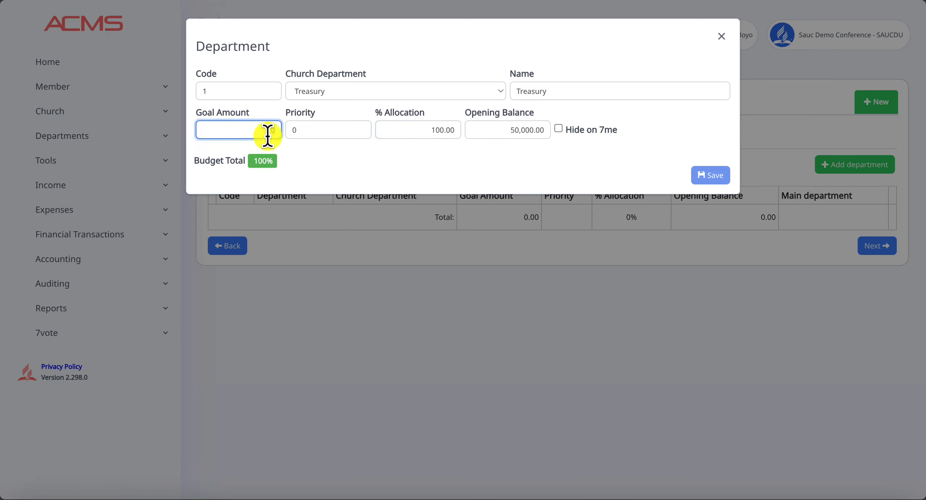
left_click(361, 176)
left_click(337, 136)
left_click(384, 155)
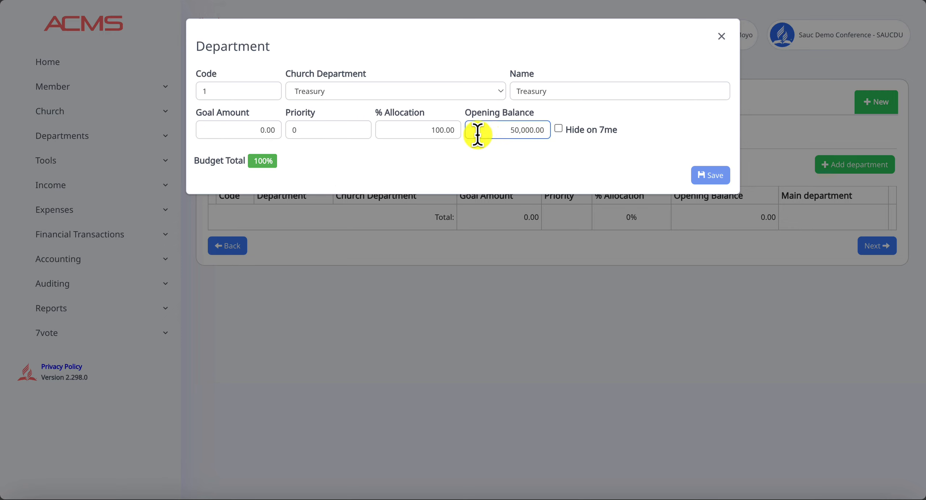
left_click(721, 36)
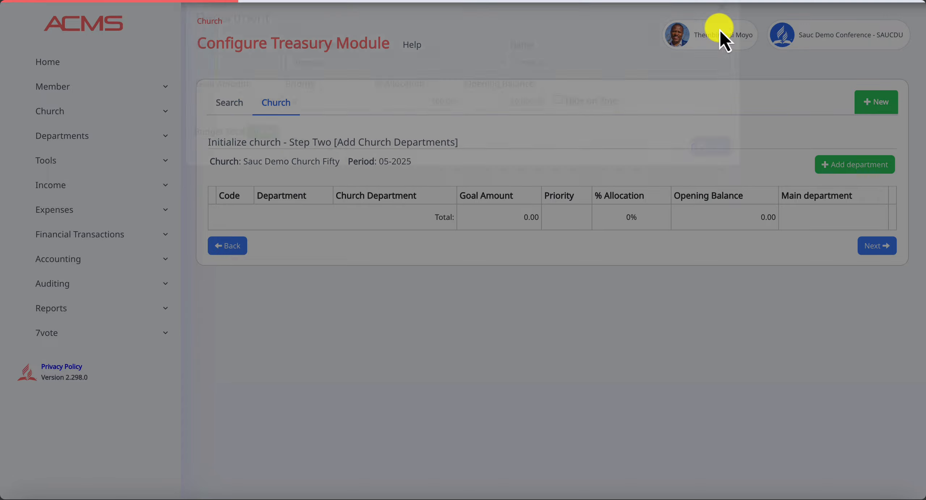
- Start a new church department entry with Treasury as both the church department and the name
left_click(864, 170)
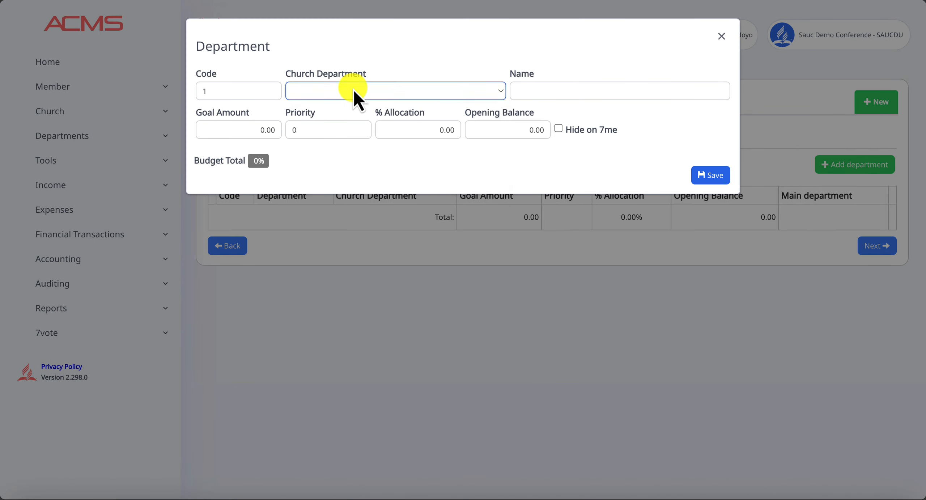
left_click(353, 90)
scroll(372, 372, "down", 3)
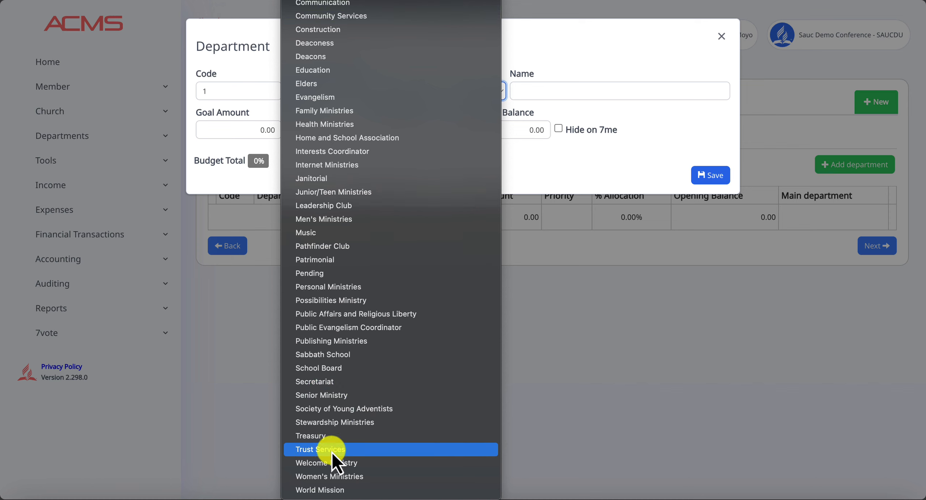
left_click(336, 439)
left_click(563, 91)
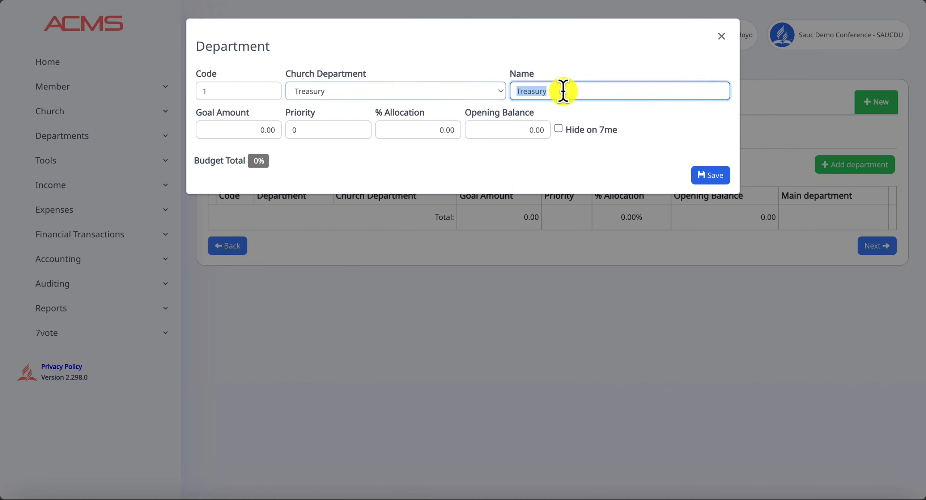
- Set the Treasury department's allocation to 10% and opening balance to 100,000, save it and close the form
left_click(399, 136)
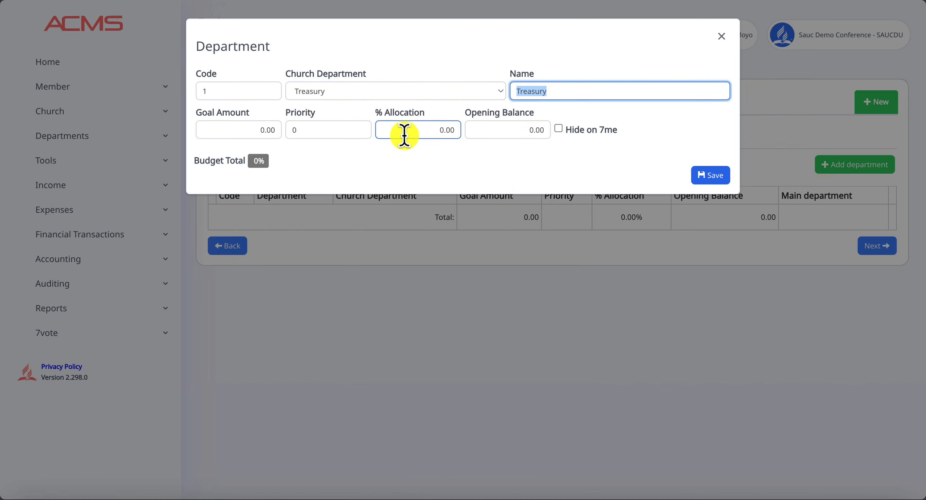
left_click(404, 135)
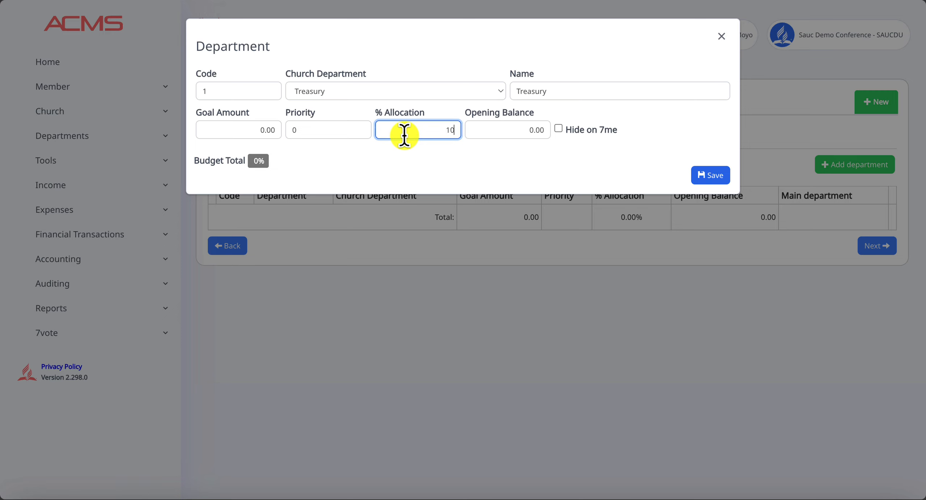
left_click(516, 131)
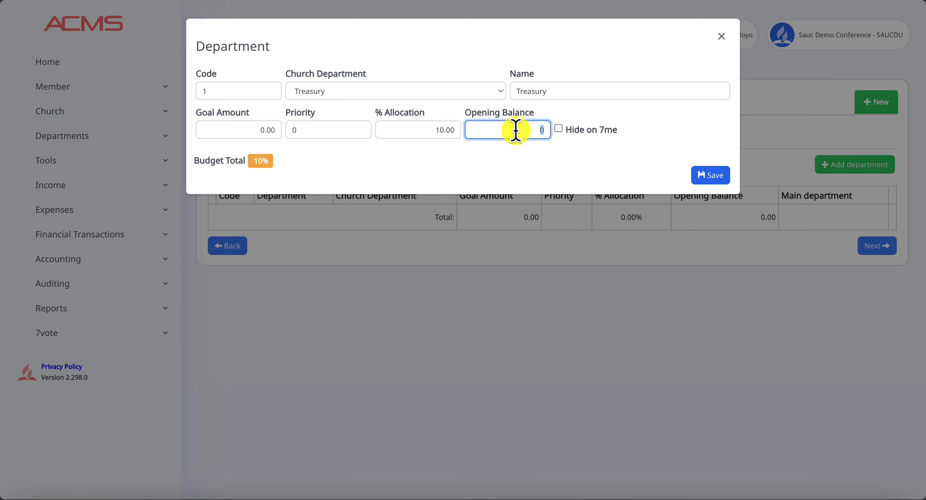
type("100000")
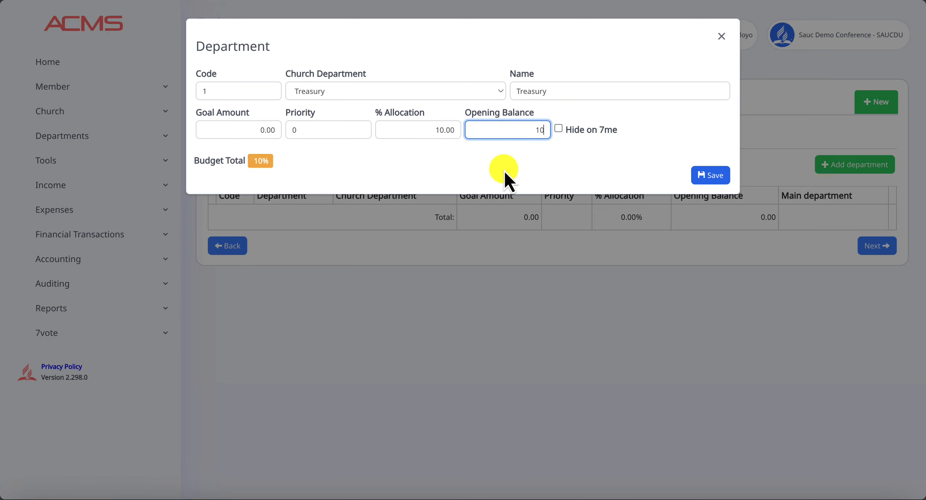
left_click(527, 170)
left_click(719, 178)
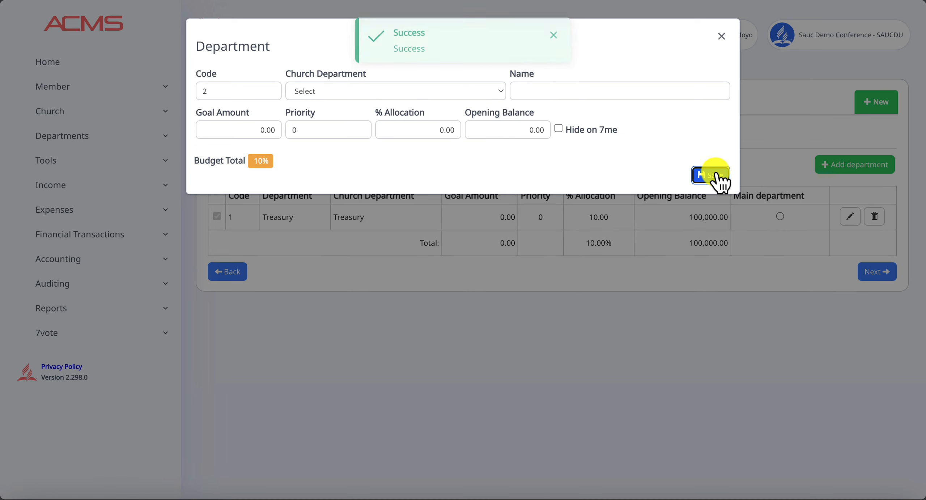
left_click(722, 38)
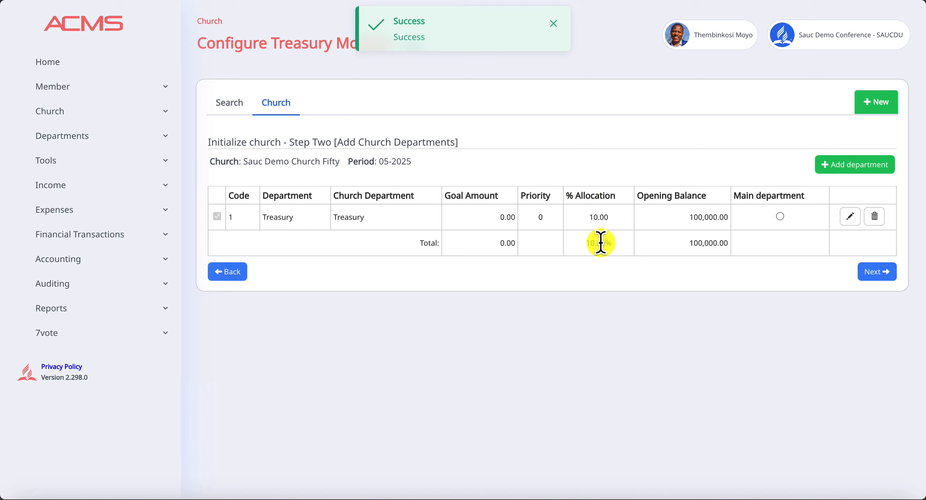
- Start another department entry with Adventist Community Services as the church department and name
left_click(869, 164)
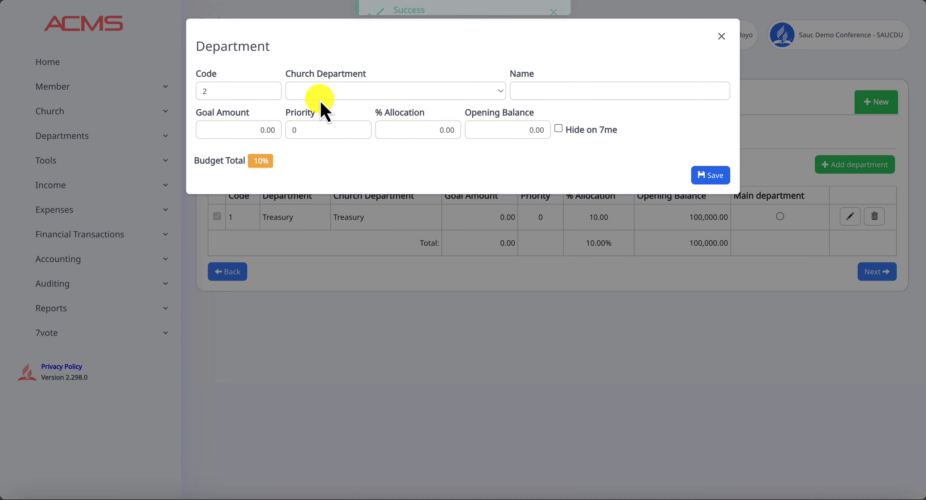
left_click(370, 91)
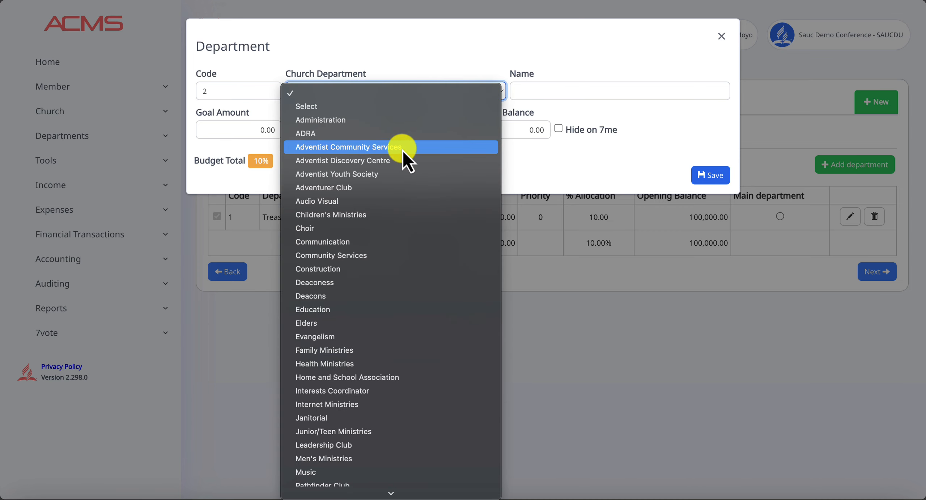
left_click(383, 147)
triple_click(569, 91)
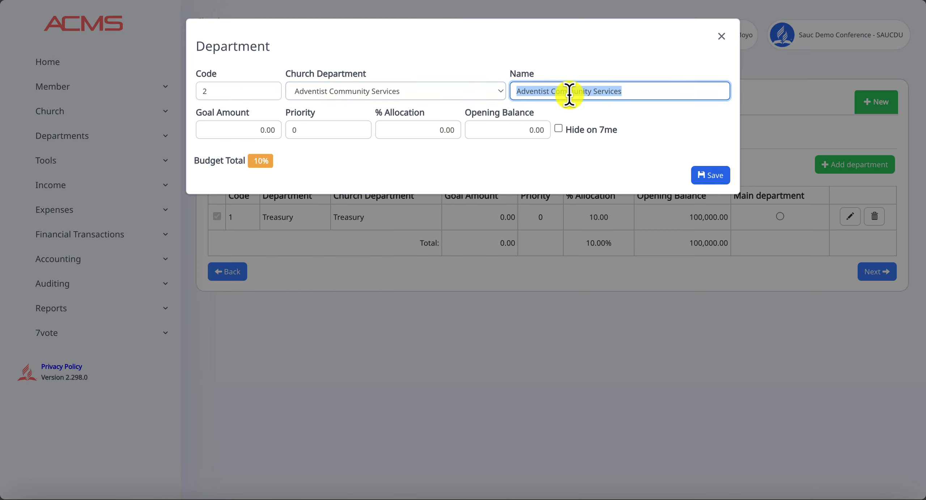
- Give Adventist Community Services a 10% allocation and an opening balance of 100,000, and save the department
left_click(429, 129)
type("10")
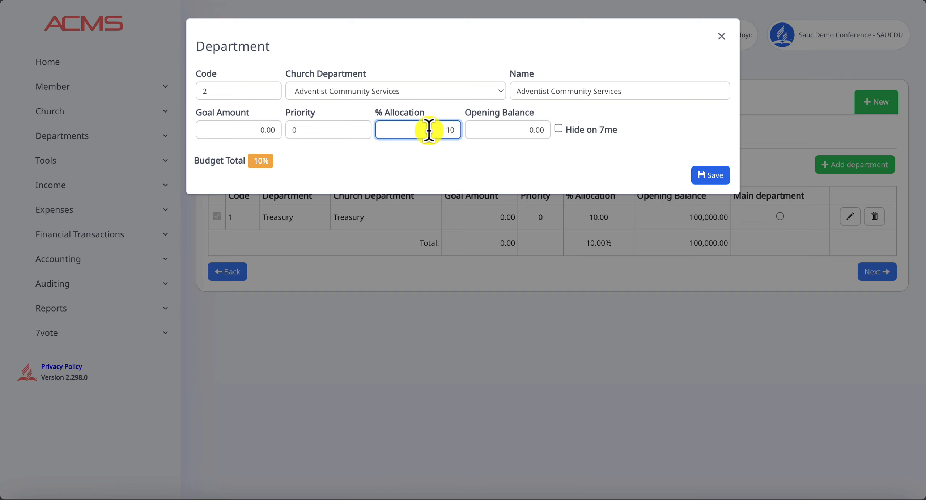
left_click(517, 133)
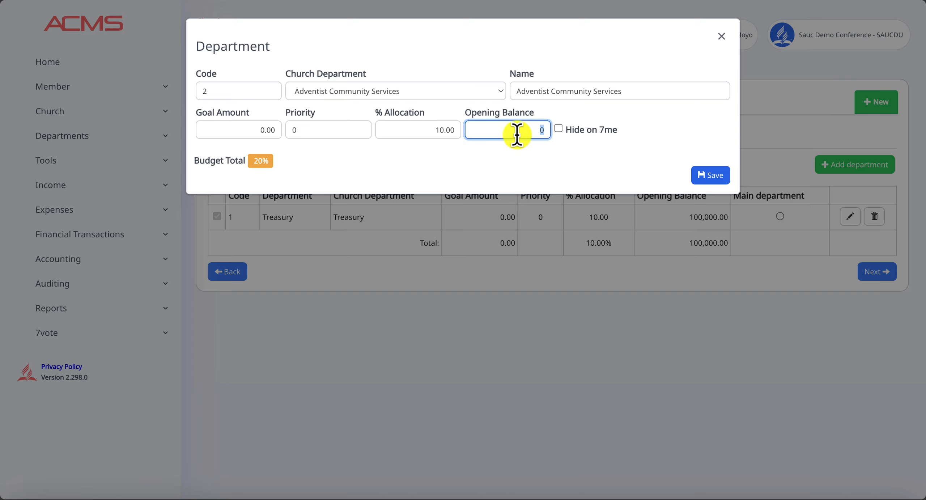
type("100000")
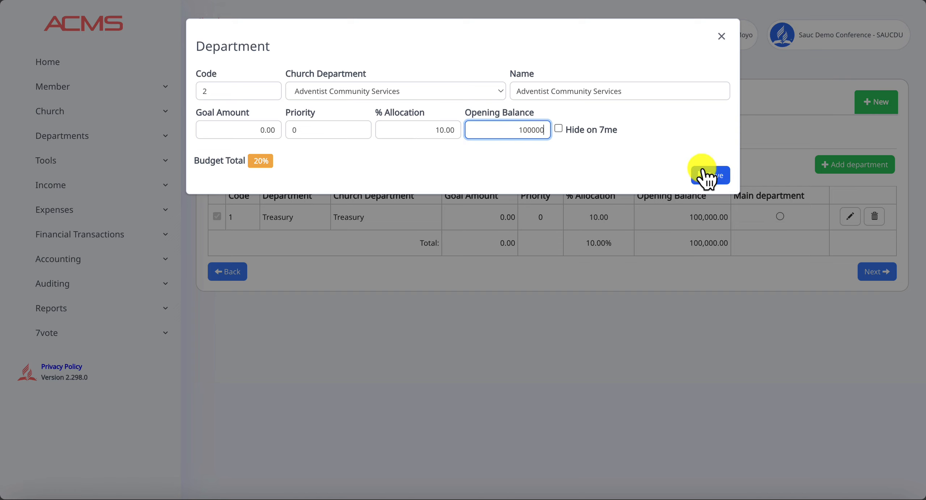
left_click(705, 177)
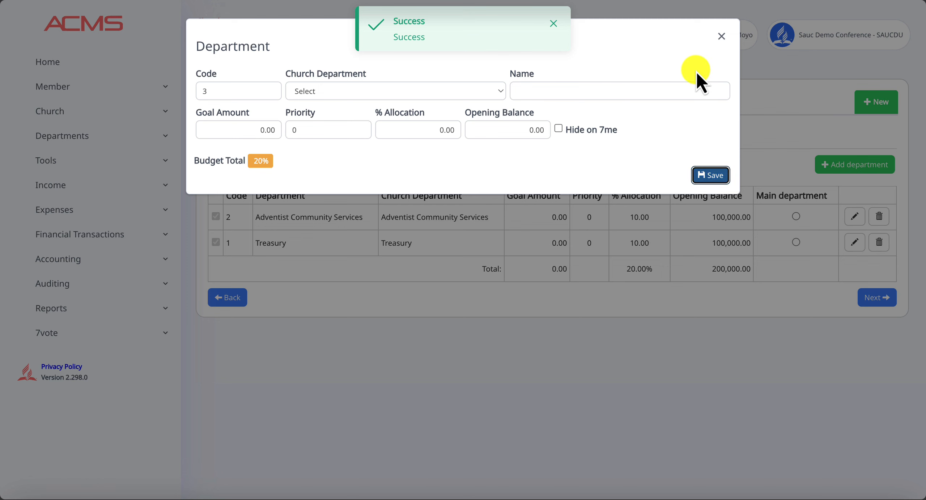
- Choose Women's Ministries as the church department and name for the entry with code 3
left_click(409, 94)
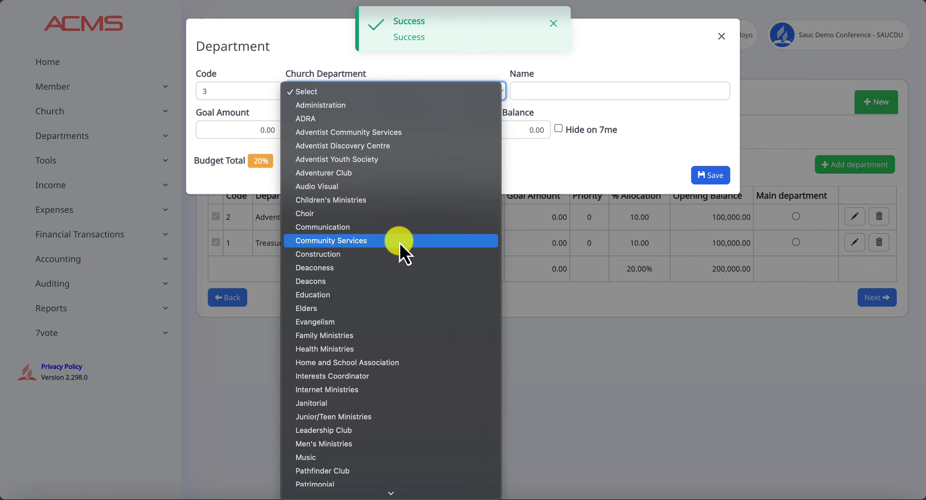
scroll(399, 243, "down", 5)
scroll(390, 238, "down", 4)
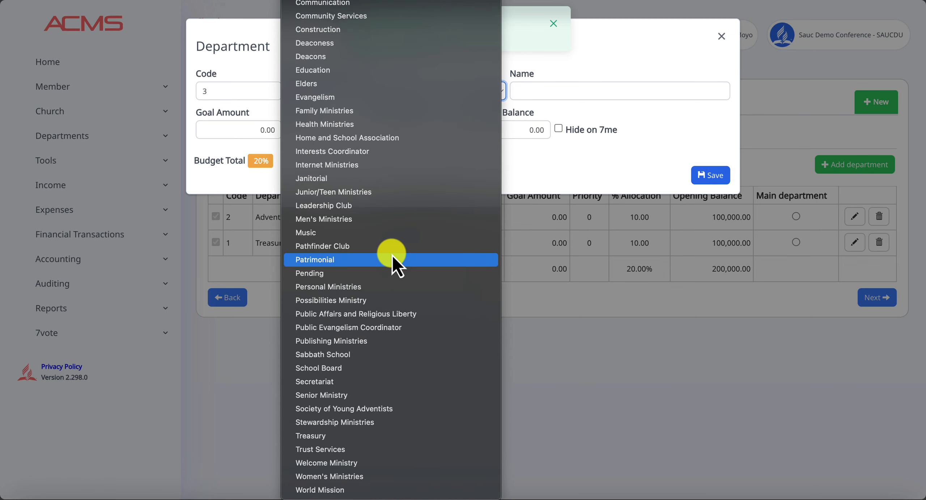
left_click(376, 477)
left_click(559, 91)
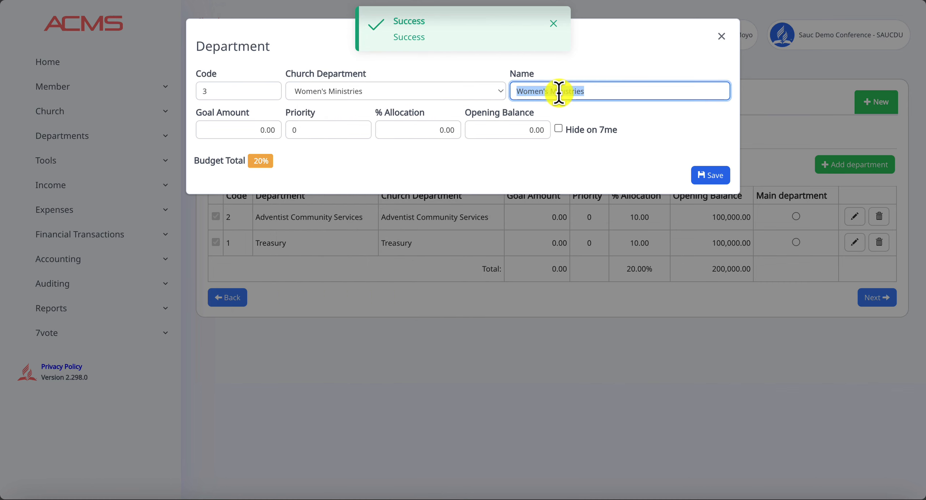
- Give Women's Ministries a 20% allocation and an opening balance of 100,000, and save the department
left_click(403, 131)
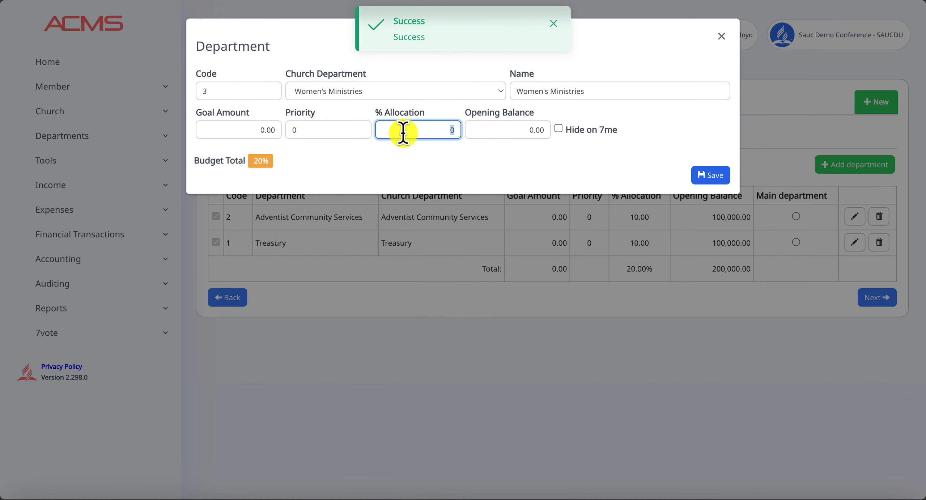
type("20")
left_click(516, 130)
type("10")
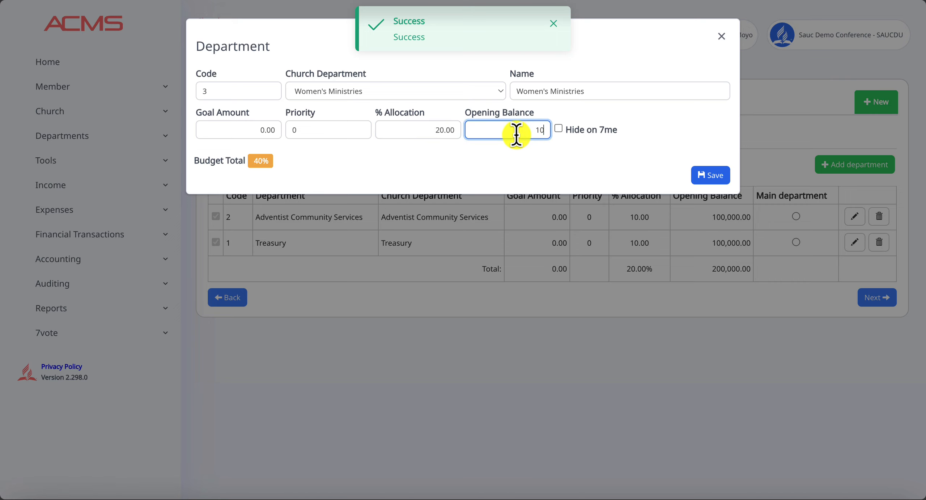
type("000")
left_click(710, 177)
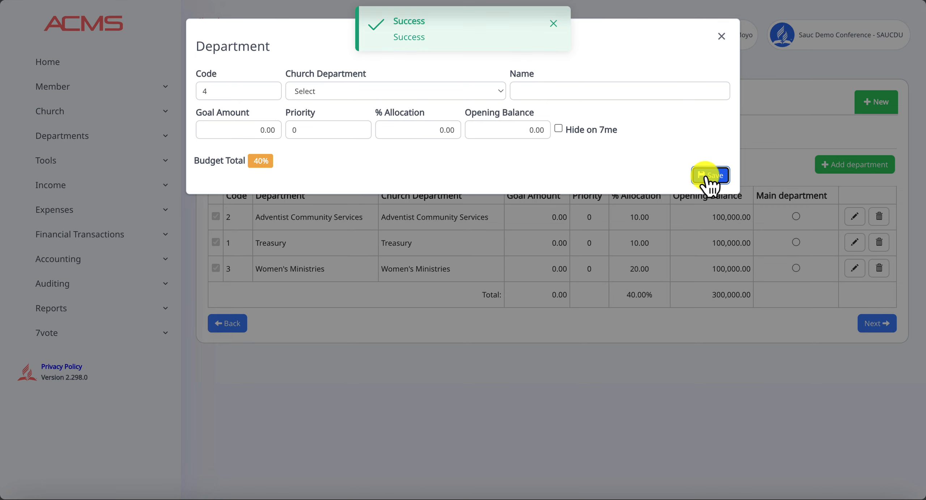
- Choose Pathfinder Club as the church department and name for the entry with code 4
left_click(383, 94)
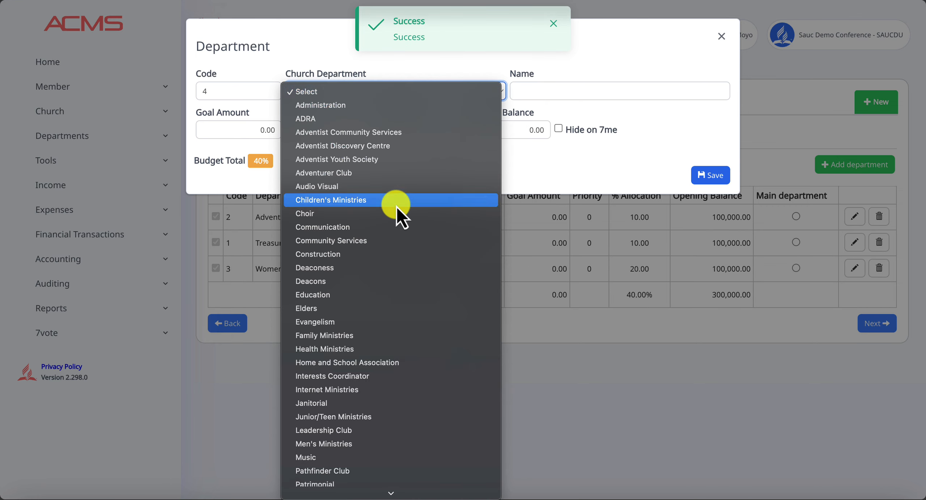
scroll(413, 255, "down", 8)
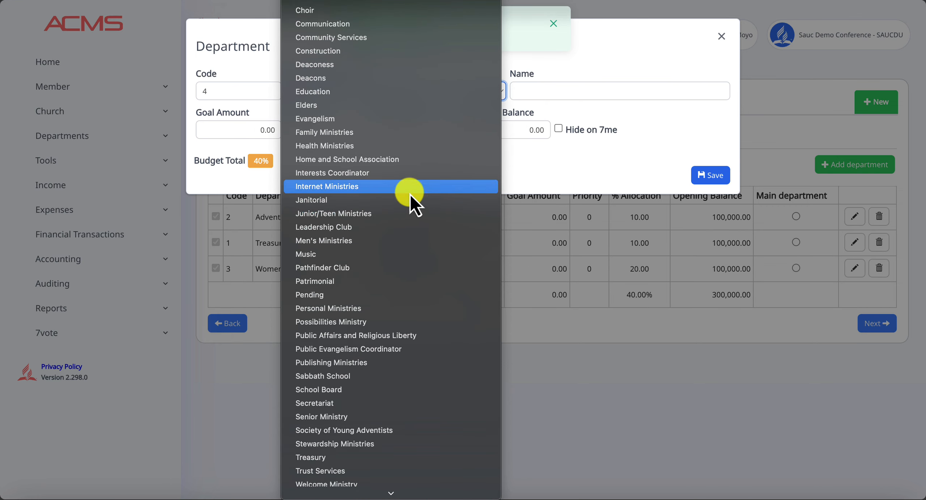
left_click(387, 267)
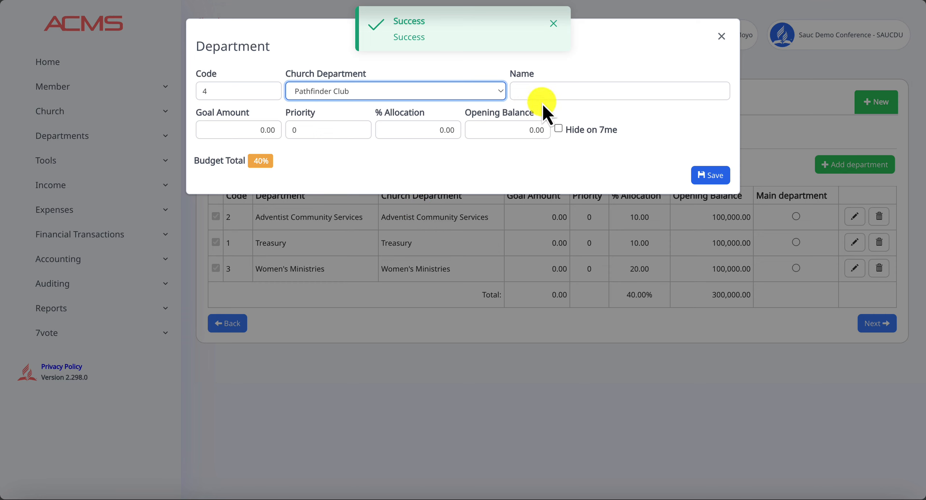
left_click(557, 91)
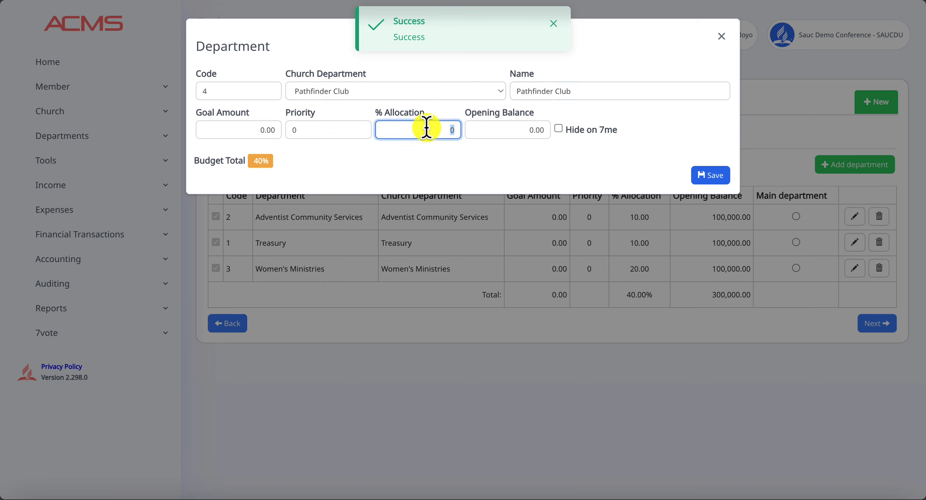
- Give Pathfinder Club a 30% allocation and an opening balance of 100,000, and save the department
type("30")
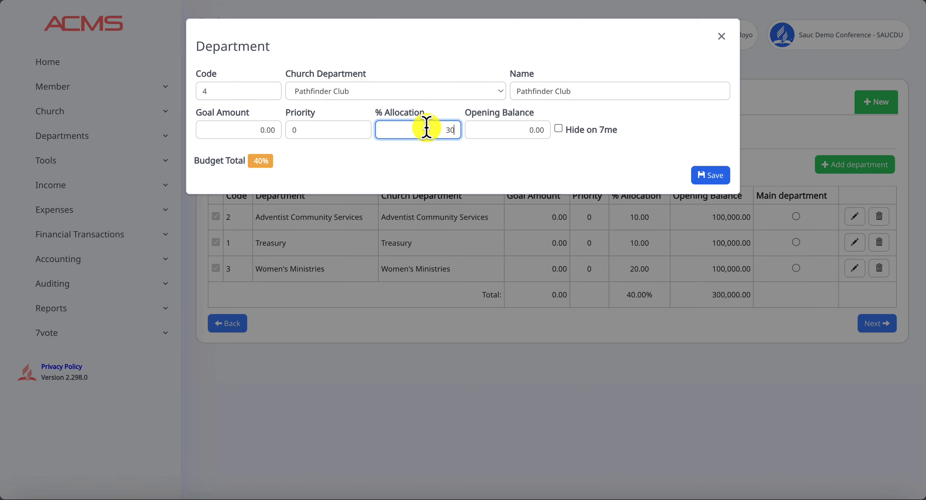
left_click(508, 129)
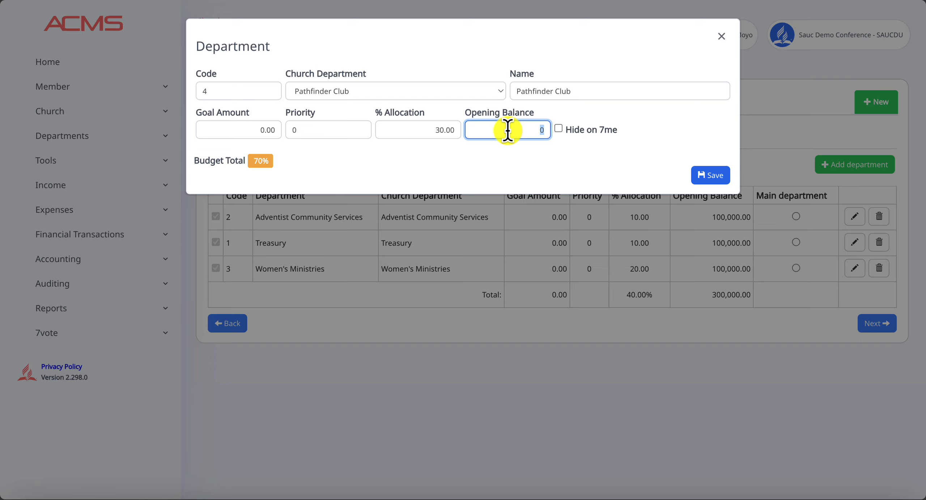
type("100000")
left_click(569, 167)
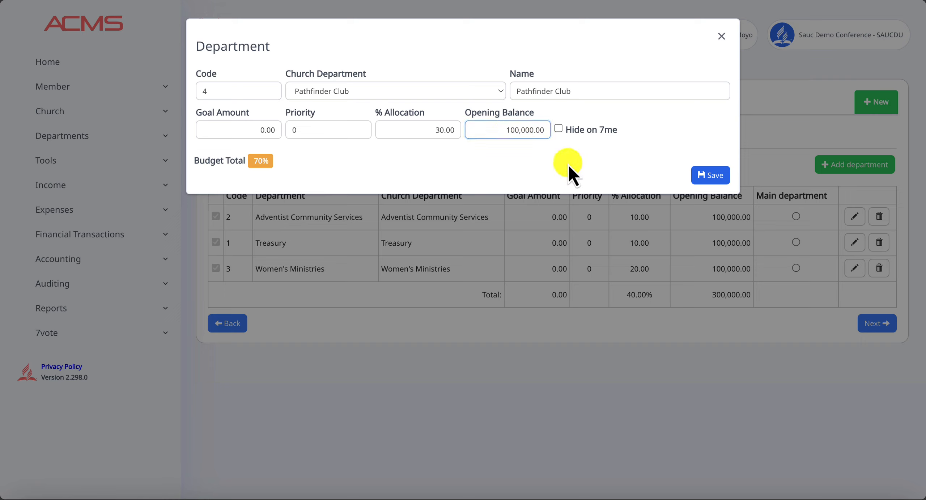
left_click(711, 176)
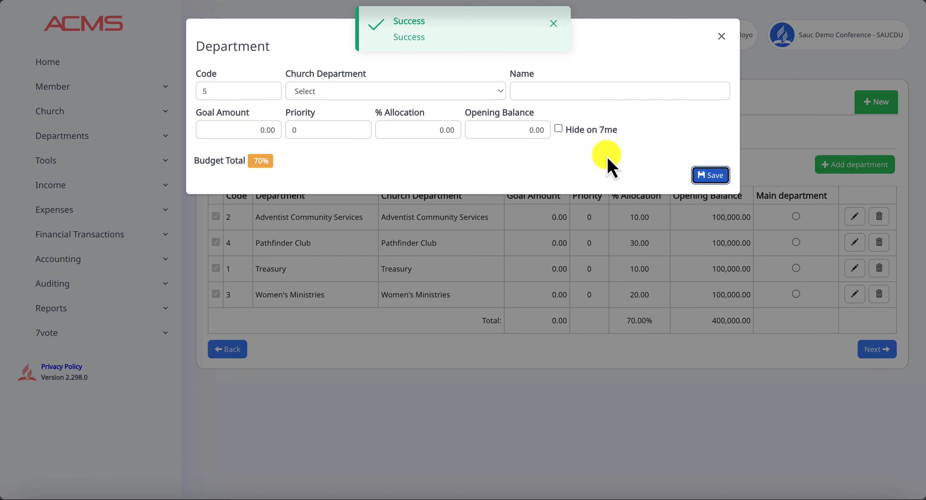
- Choose Men's Ministries as the church department and name for the entry with code 5
left_click(424, 93)
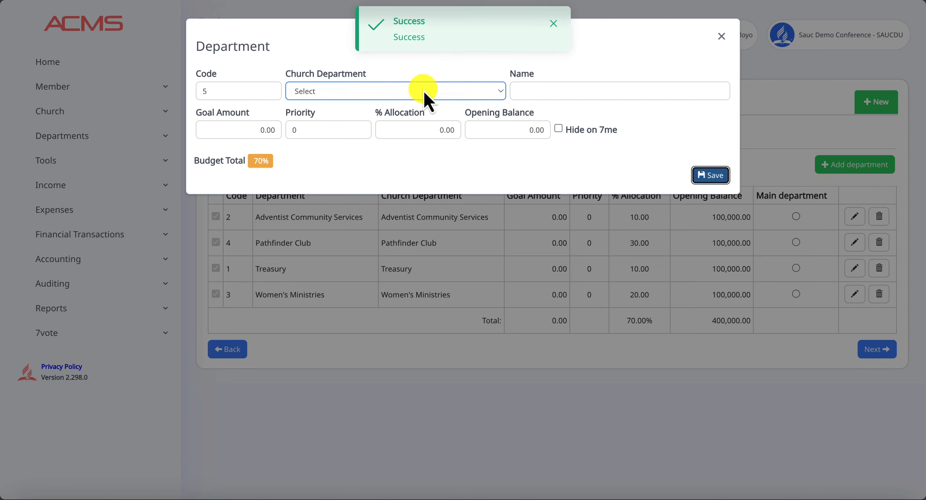
left_click(424, 92)
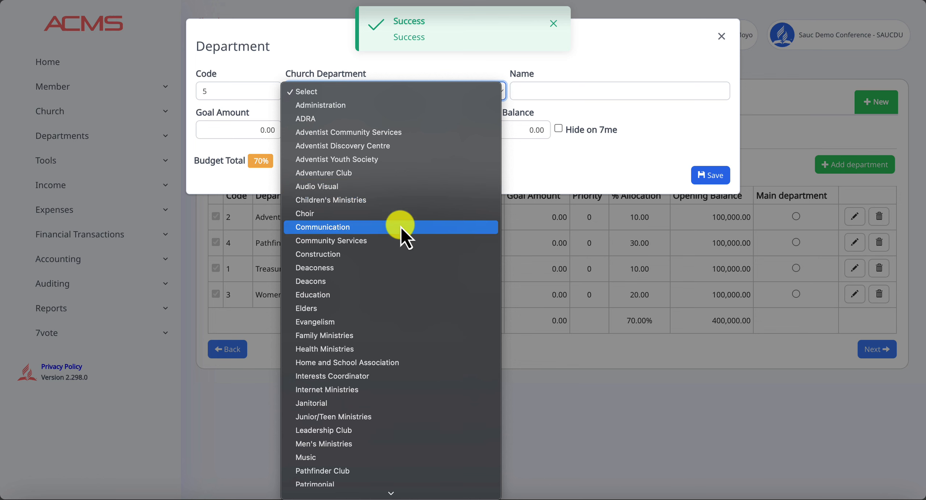
scroll(388, 280, "down", 5)
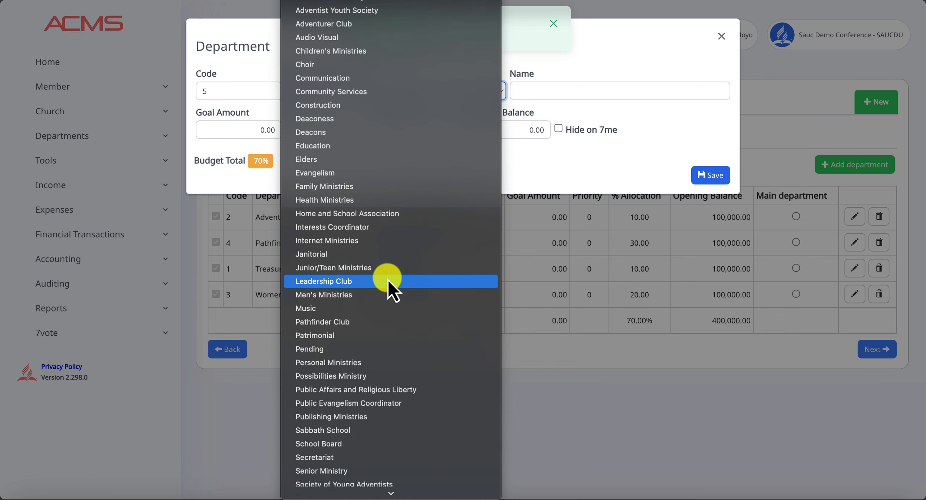
left_click(367, 296)
left_click(543, 91)
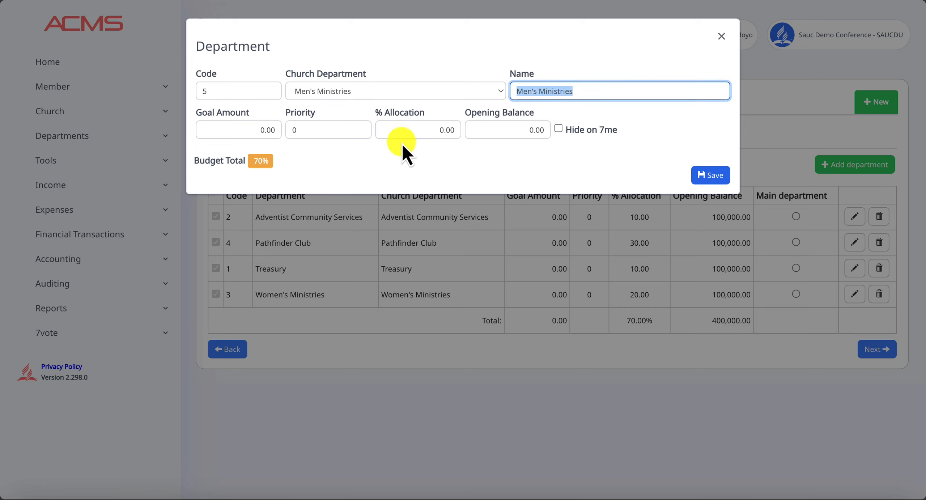
- Give the Men's Ministries entry a 30% allocation and an opening balance of 100,000
left_click(420, 131)
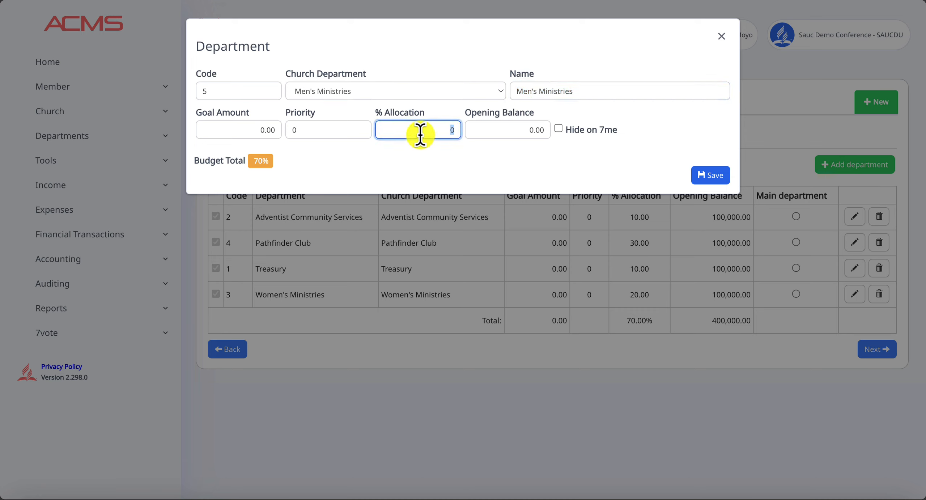
type("30")
left_click(504, 127)
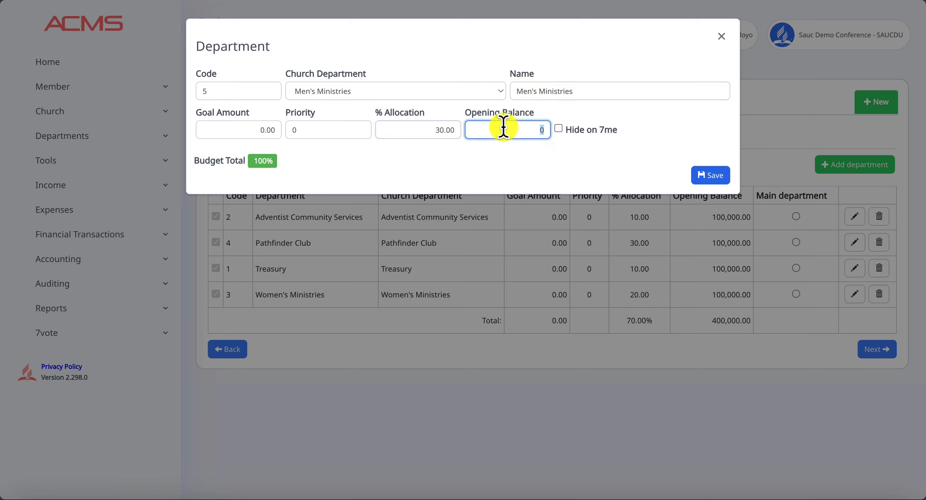
type("100000")
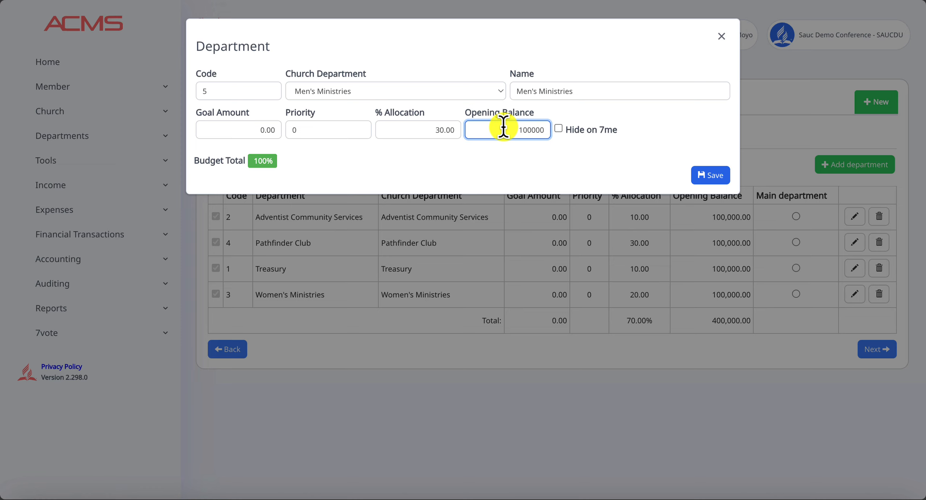
left_click(473, 160)
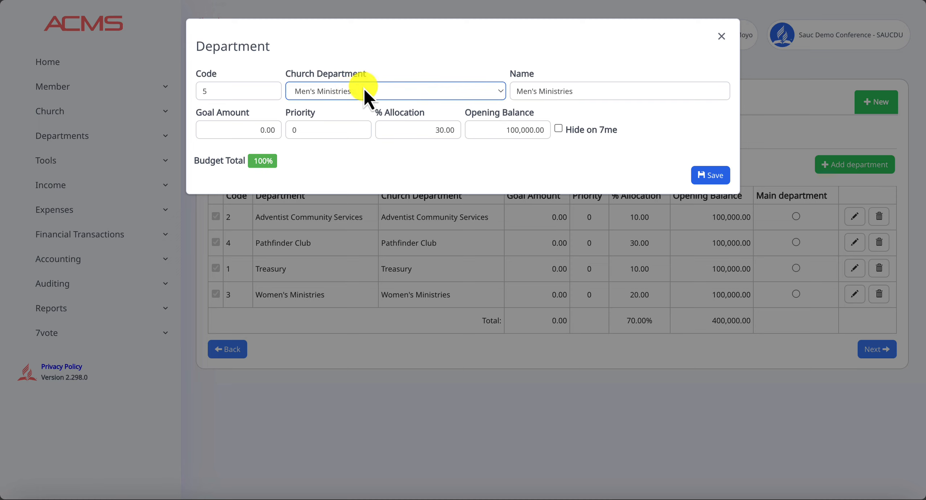
- Change the Men's Ministries entry's name to AMO, save the department, and close the department form
left_click(530, 92)
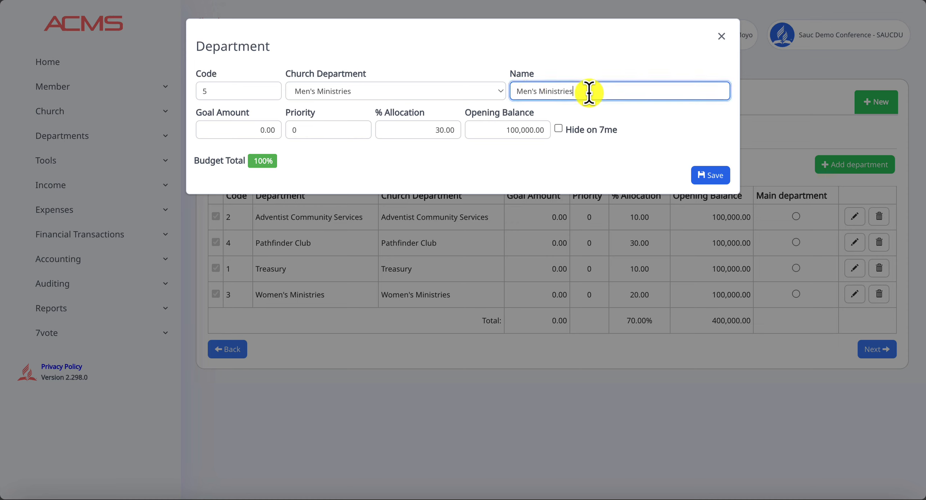
left_click_drag(589, 93, 498, 94)
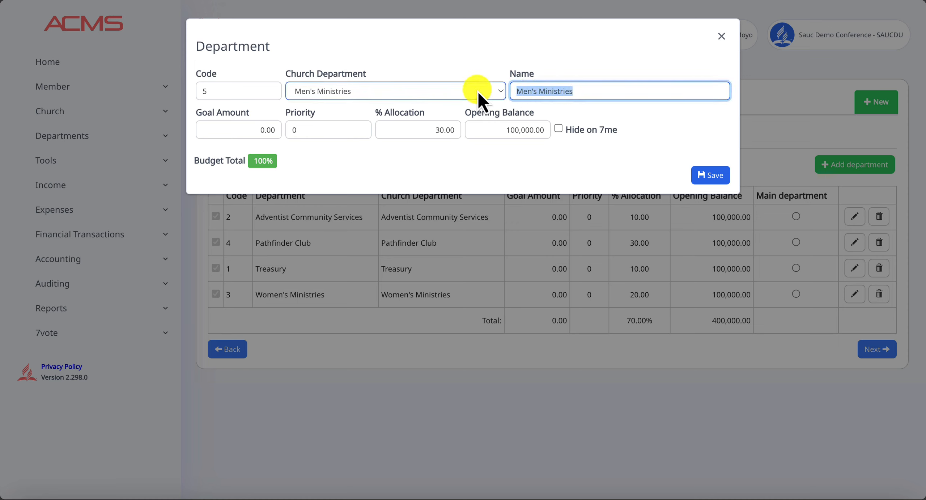
type("AMO")
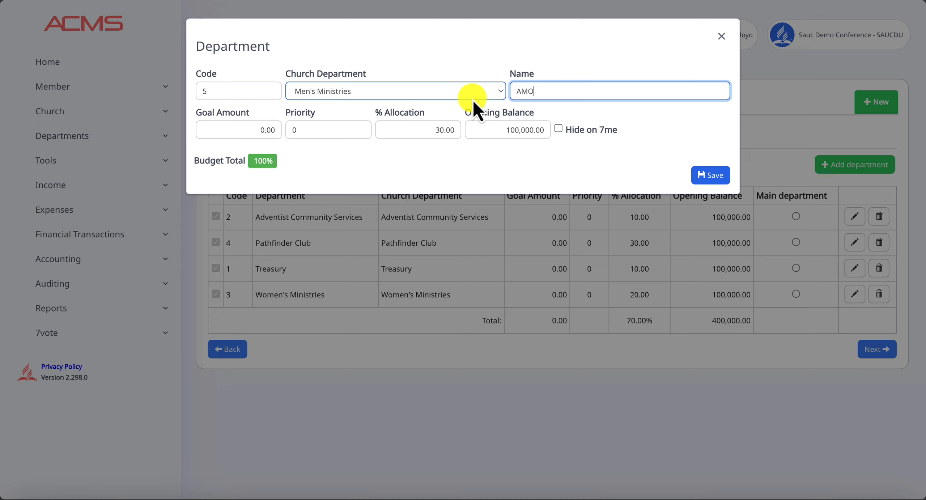
left_click(712, 176)
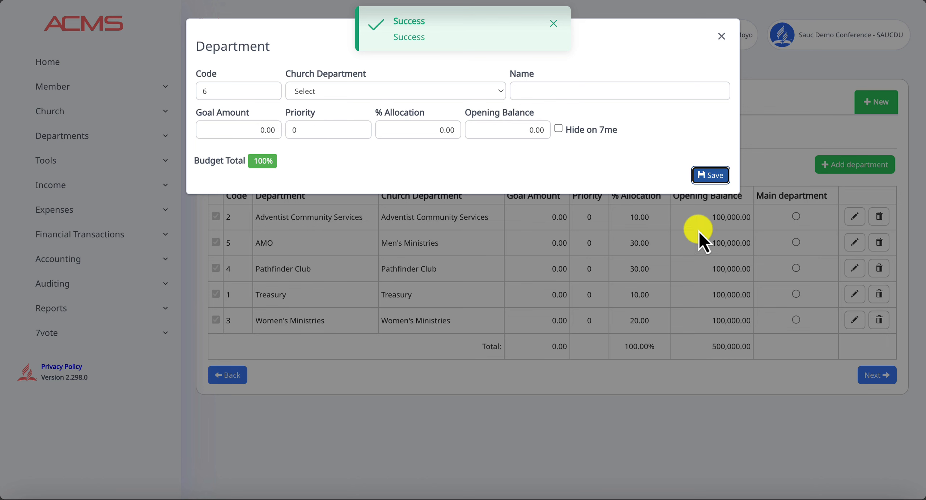
left_click(721, 36)
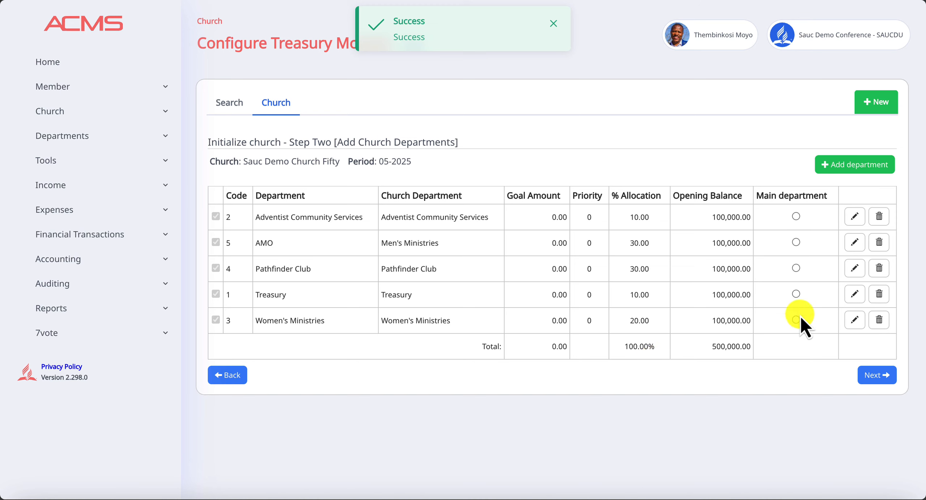
- Set Treasury as the main department and proceed to the bank accounts stage of the church initialization
left_click(869, 374)
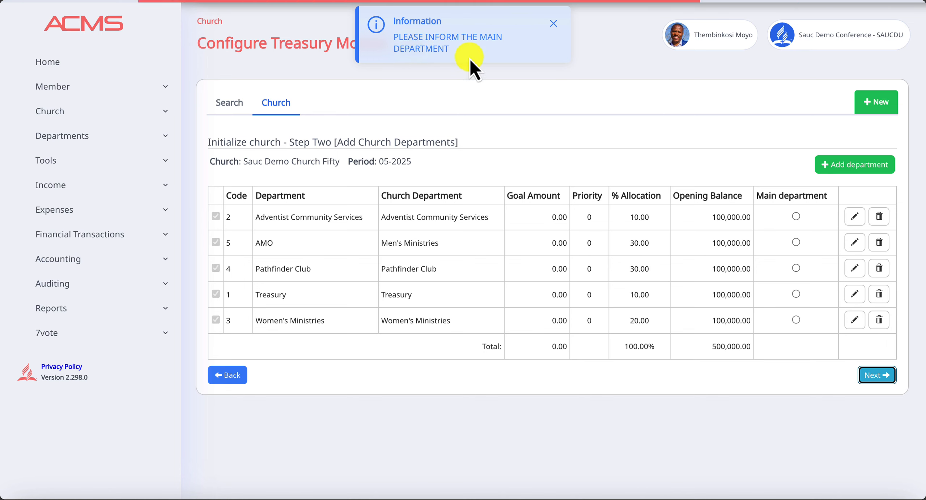
left_click(796, 294)
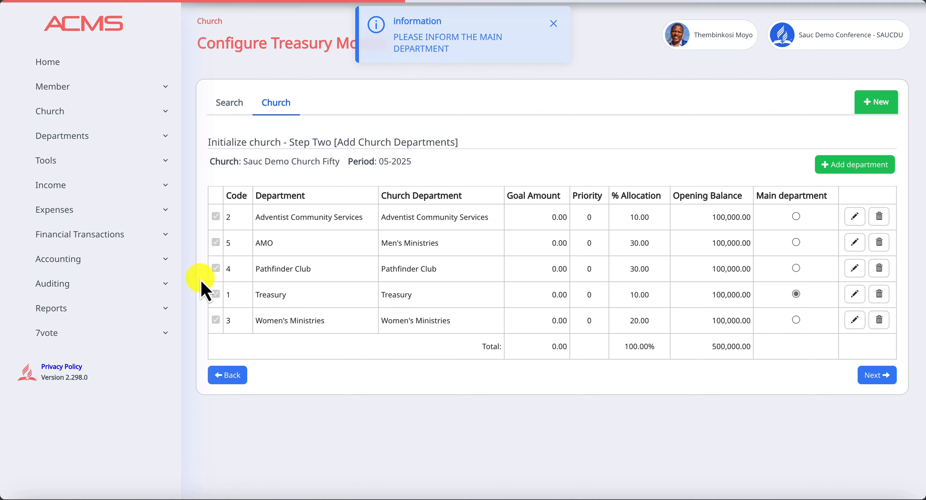
left_click(878, 376)
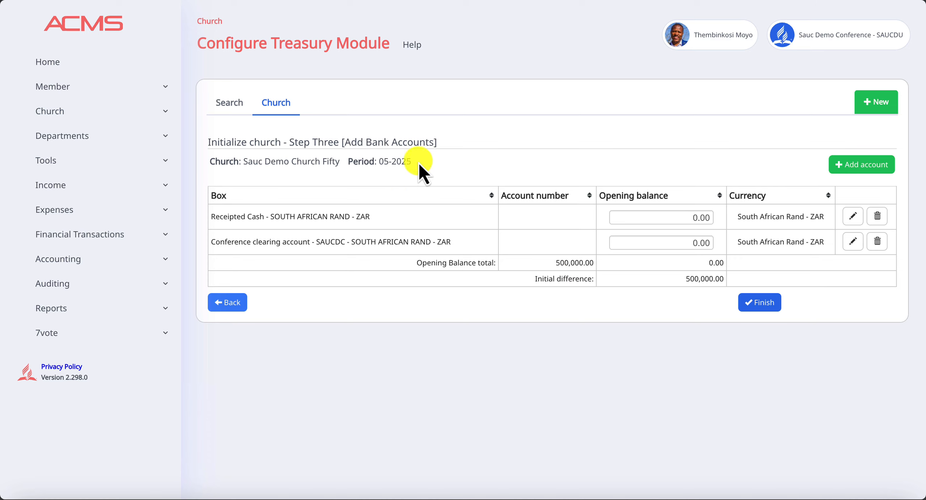
left_click_drag(418, 163, 348, 163)
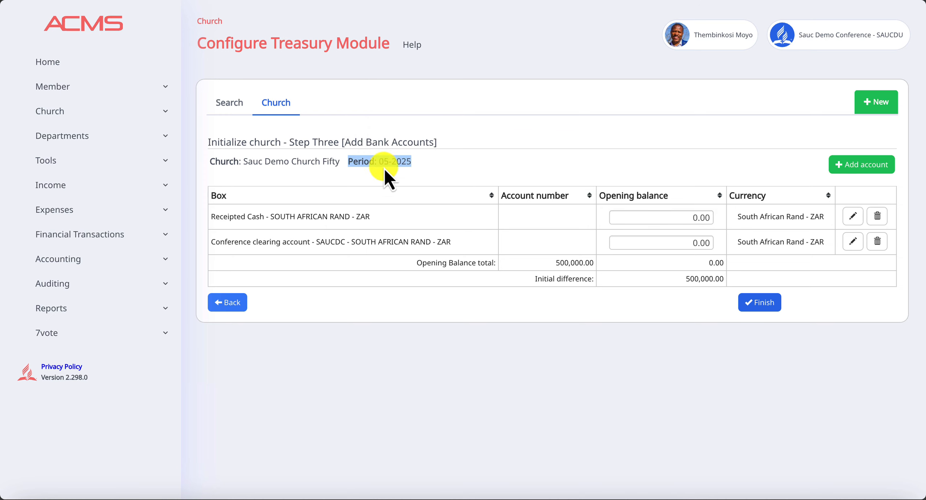
- Start a new account entry of type Bank Account with ABSA as the bank
left_click(861, 166)
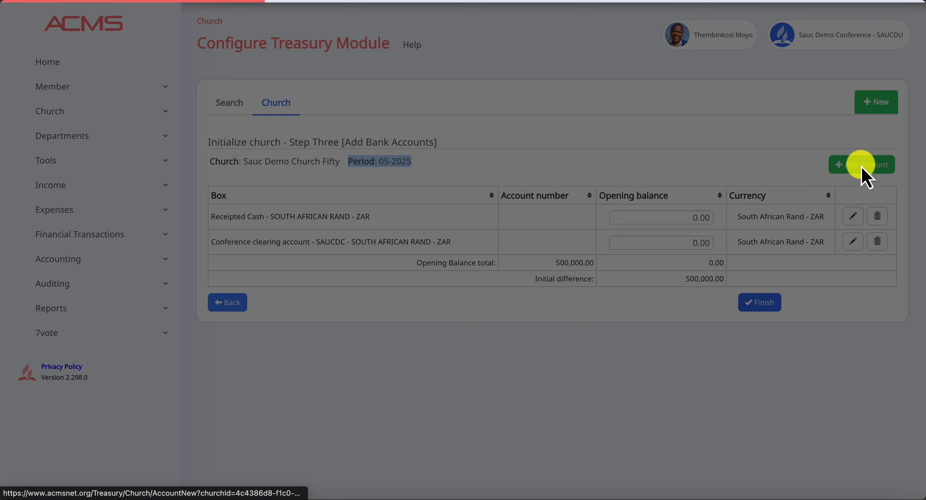
left_click(299, 254)
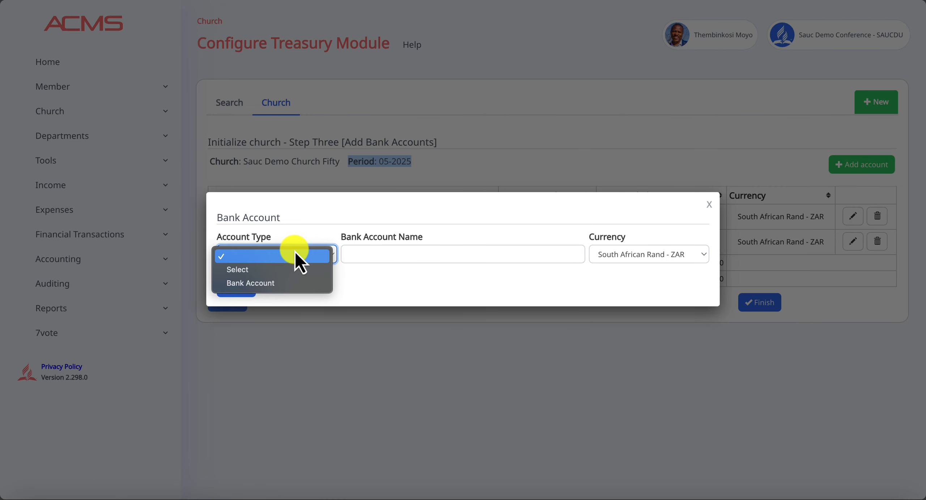
left_click(281, 284)
left_click(336, 326)
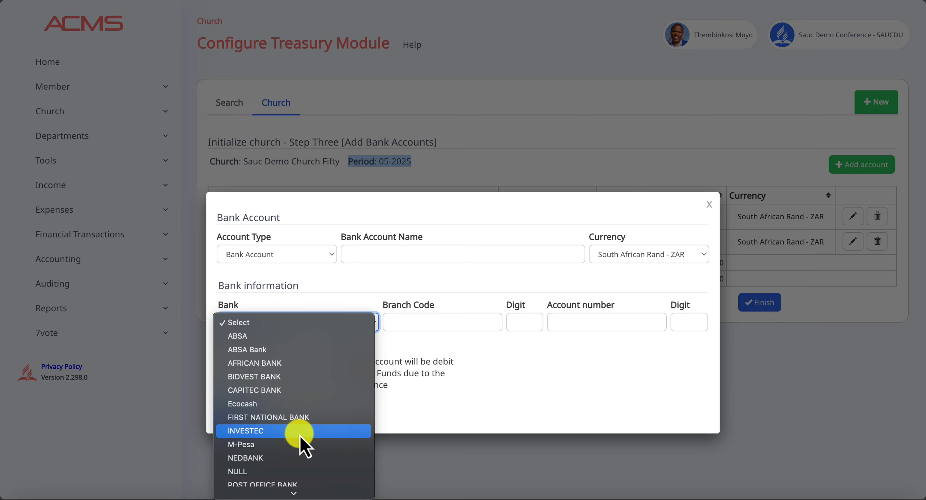
scroll(299, 436, "down", 1)
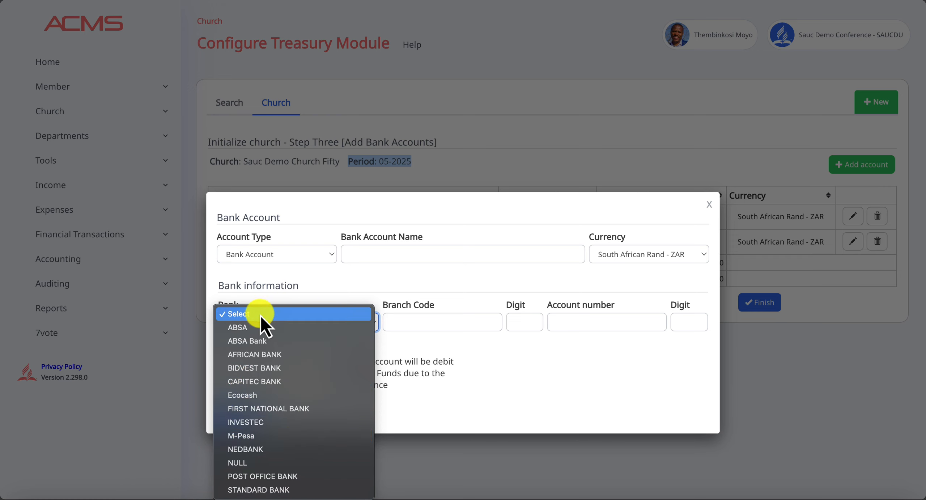
left_click(259, 331)
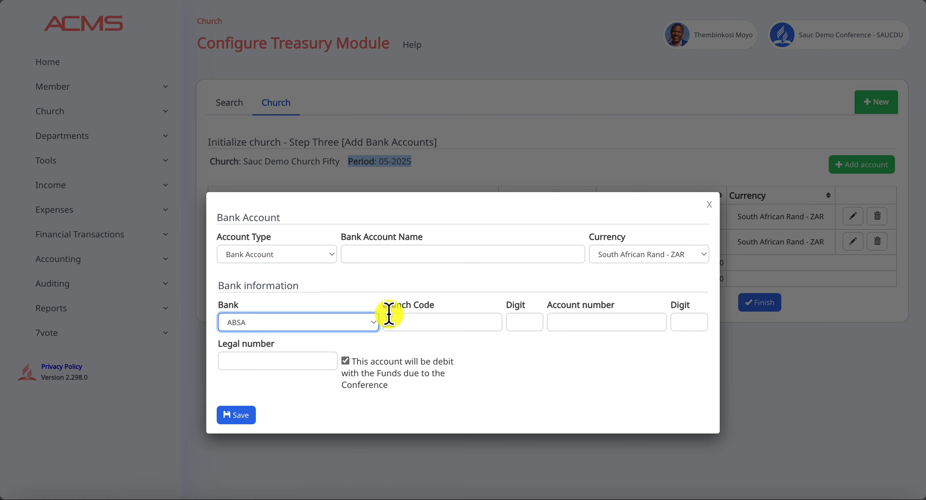
- Name the new bank account ABSA-Current and save it without a branch code
left_click(370, 254)
type("AS")
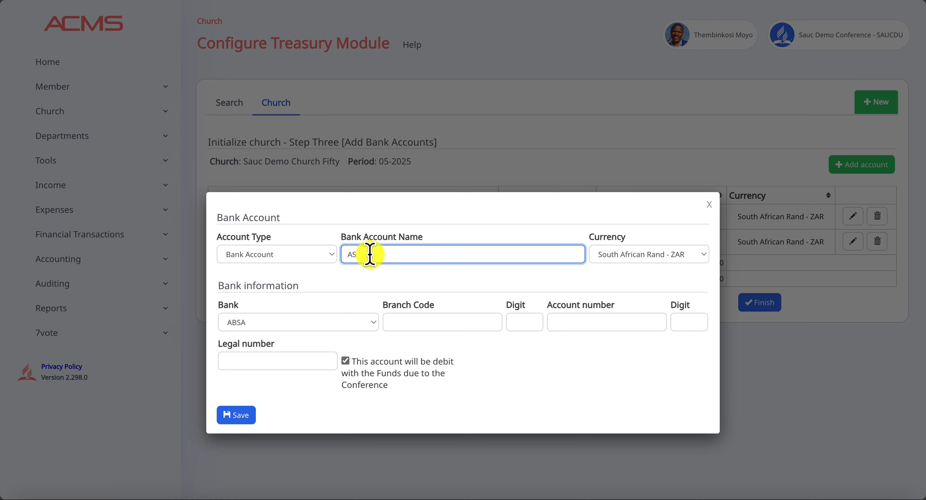
key("BackSpace")
type("BSA- Current")
left_click(444, 322)
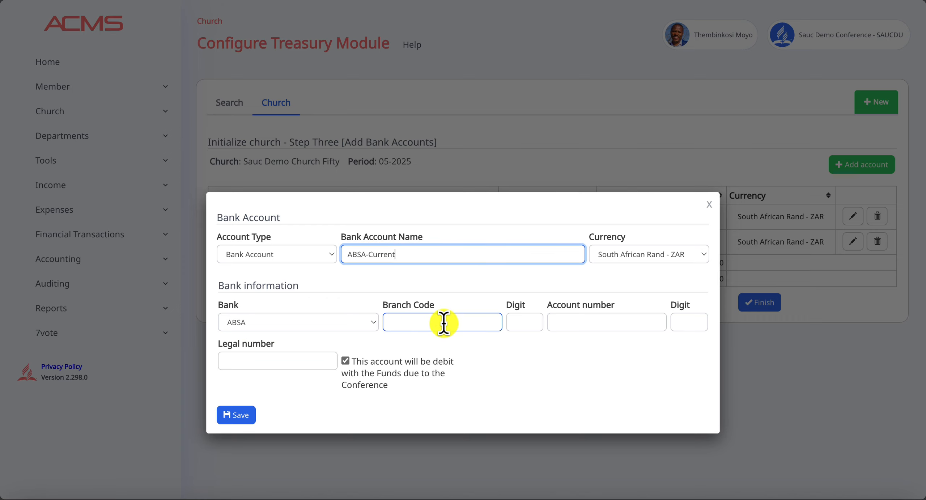
left_click(237, 415)
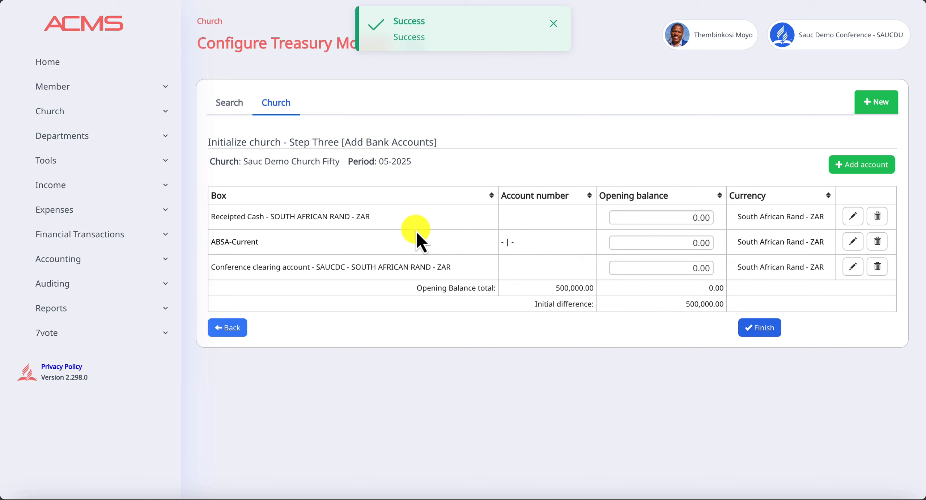
- Start another account entry of type Bank Account with FIRST NATIONAL BANK as the bank
left_click(859, 176)
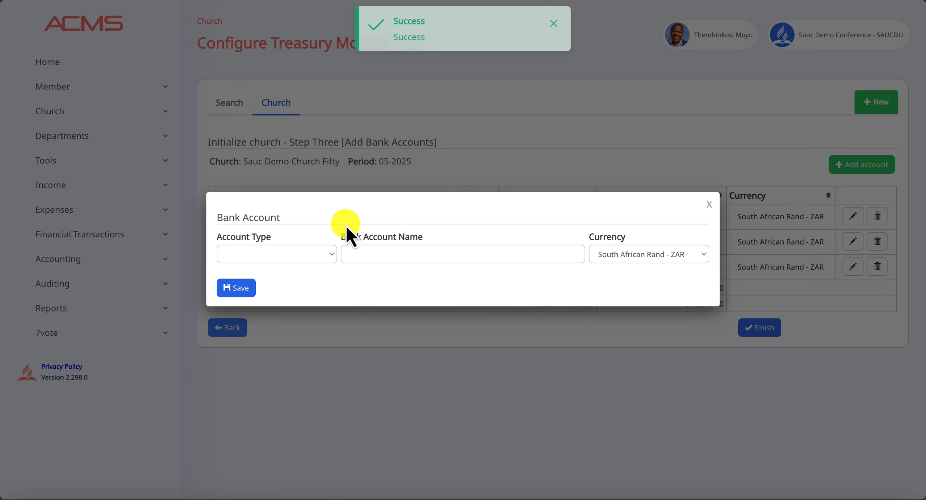
left_click(305, 259)
left_click(280, 286)
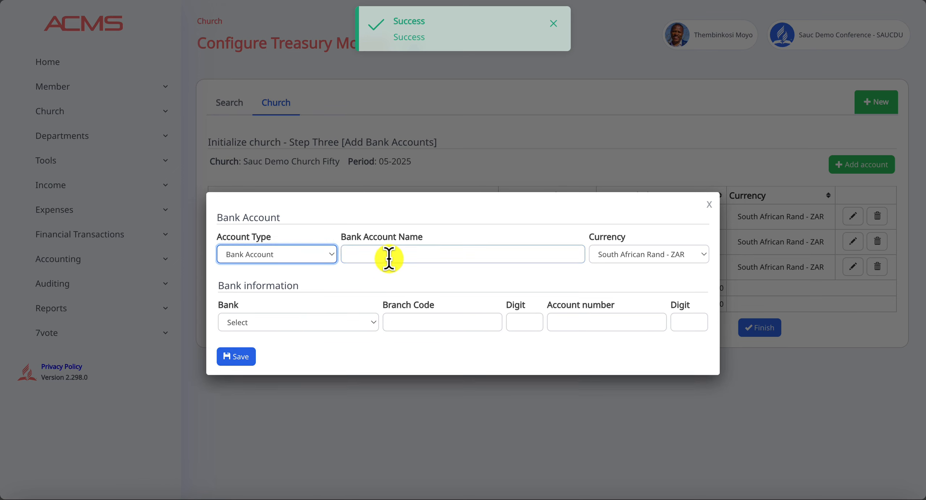
left_click(278, 322)
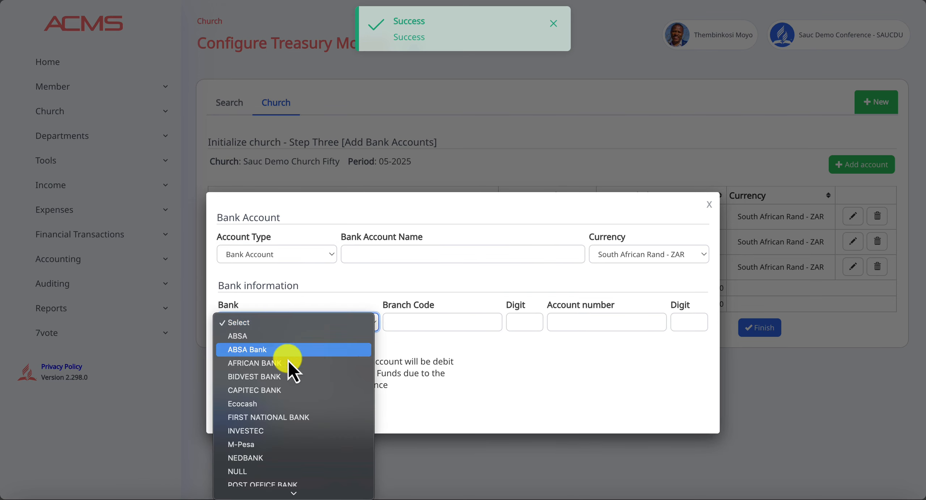
left_click(291, 416)
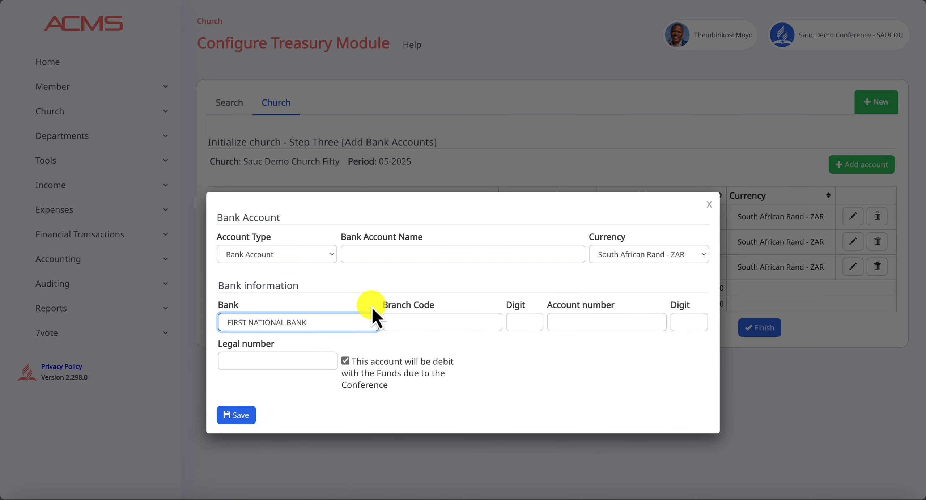
- Name the new bank account FNB-Investment and save it with the branch code and account number left blank
left_click(372, 254)
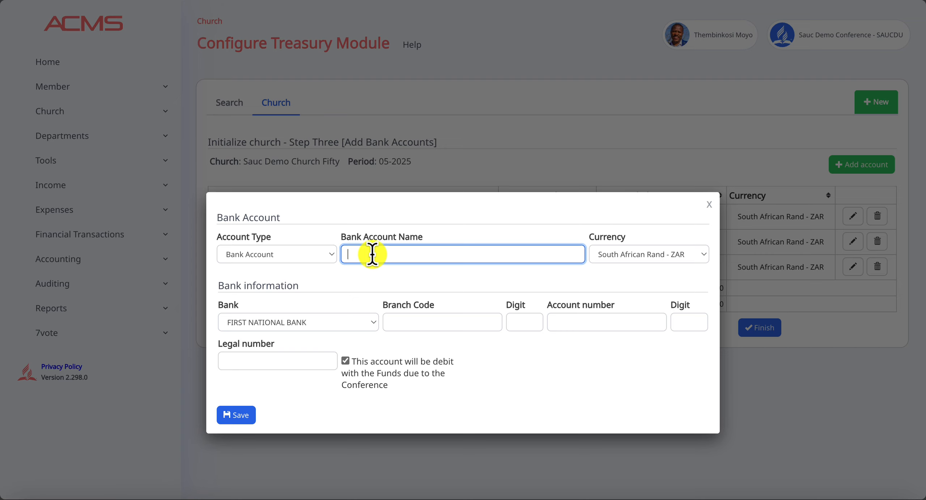
type("FNB")
type("-Saving")
type("Investment")
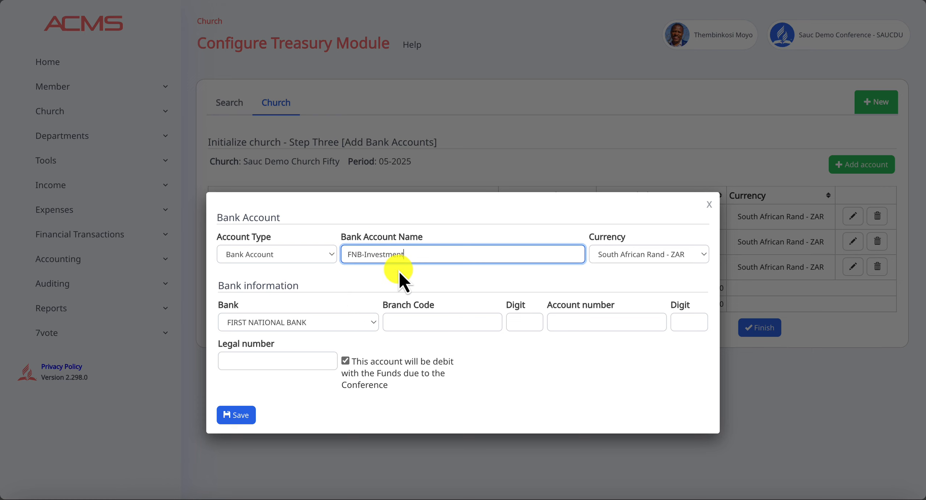
left_click(406, 321)
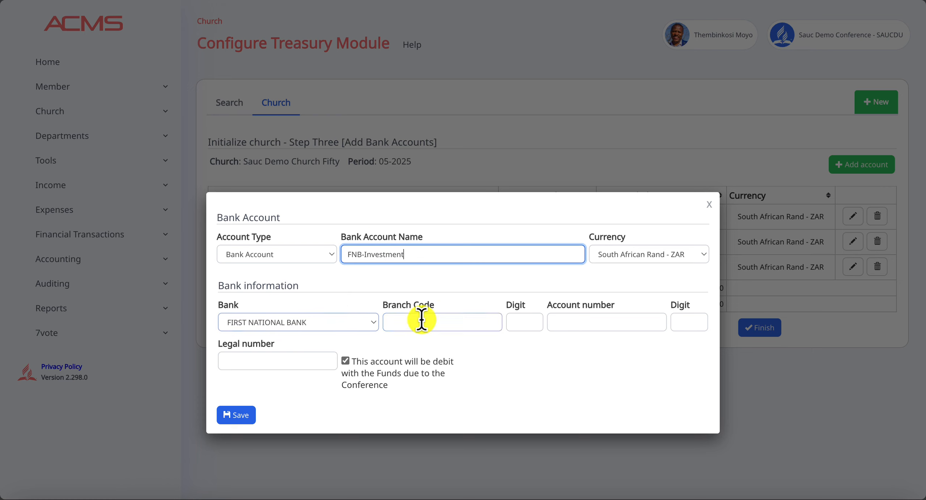
left_click(443, 320)
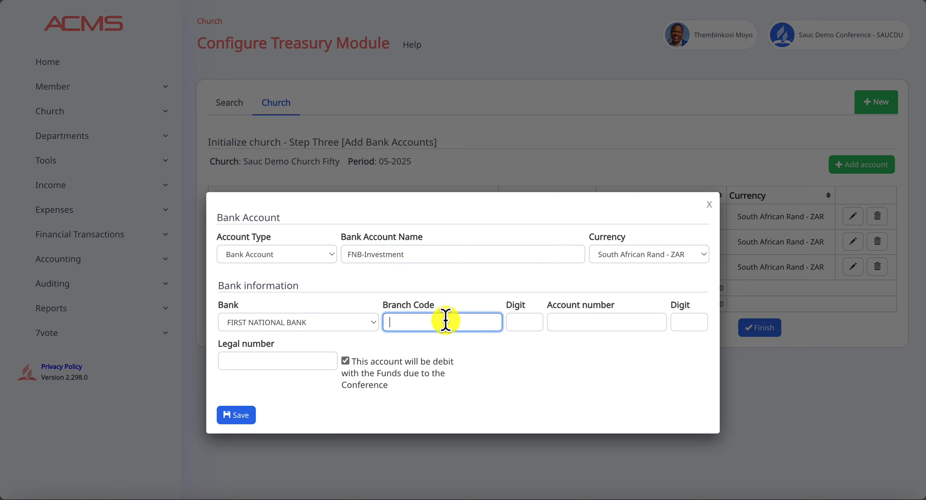
left_click(534, 320)
left_click(615, 318)
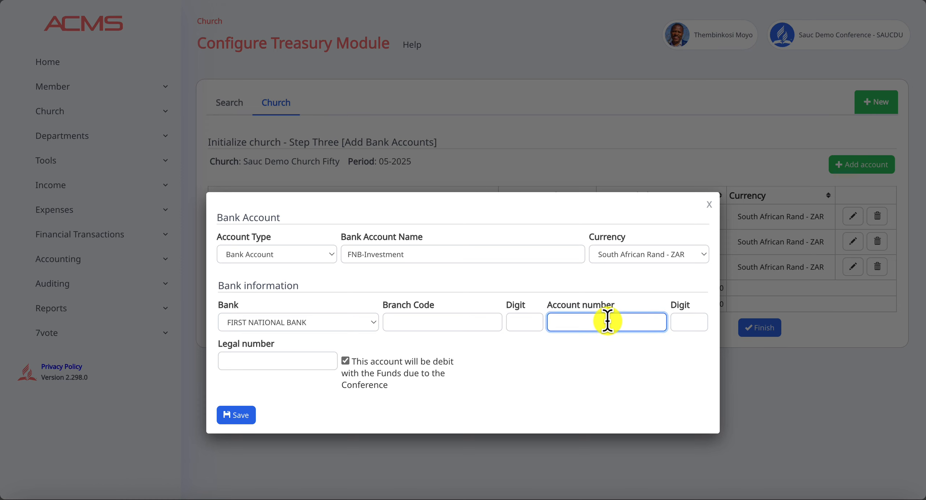
left_click(237, 416)
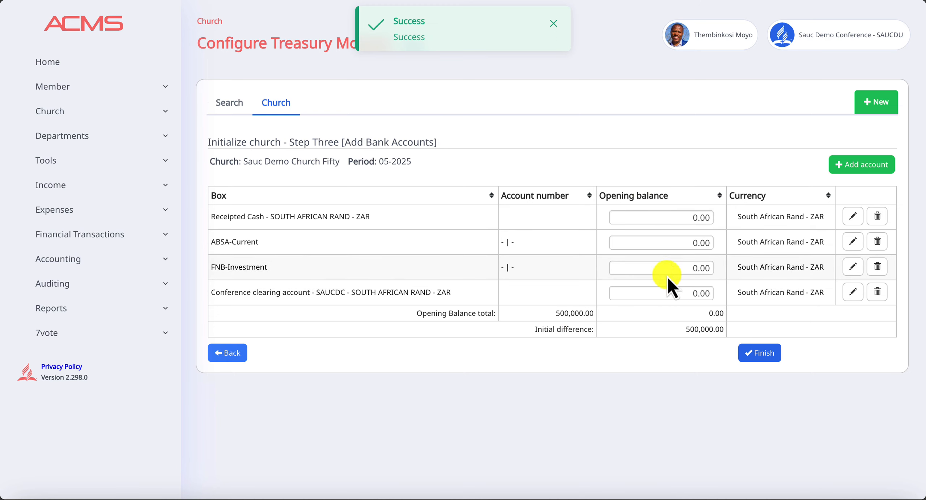
- Set the opening balances to 300,000 for FNB-Investment and 200,000 for ABSA-Current
left_click(672, 266)
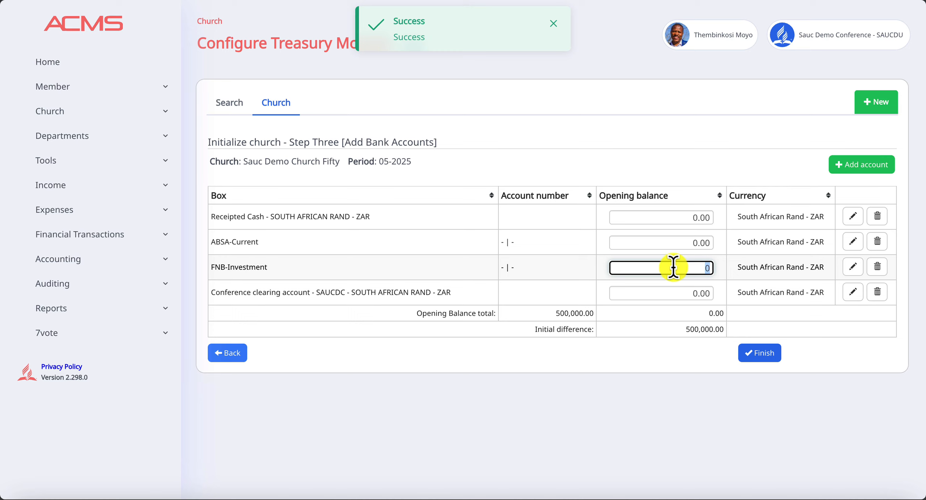
type("300000")
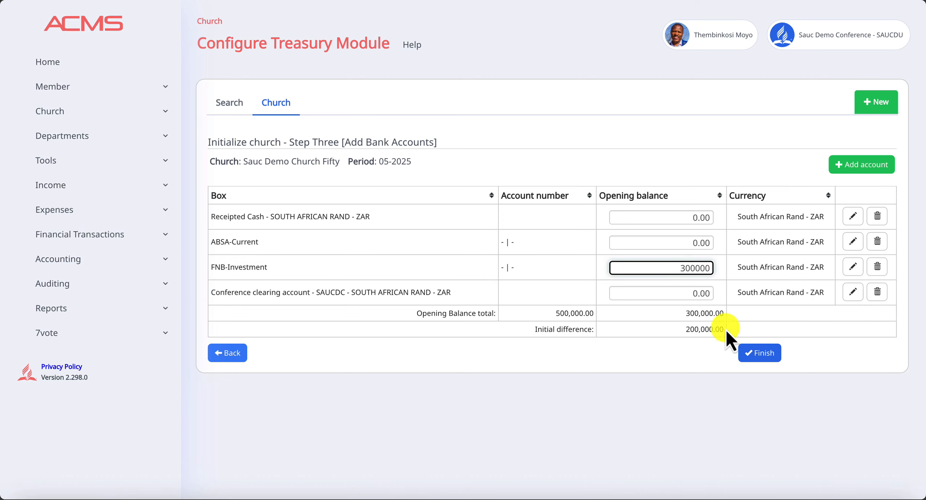
left_click(678, 243)
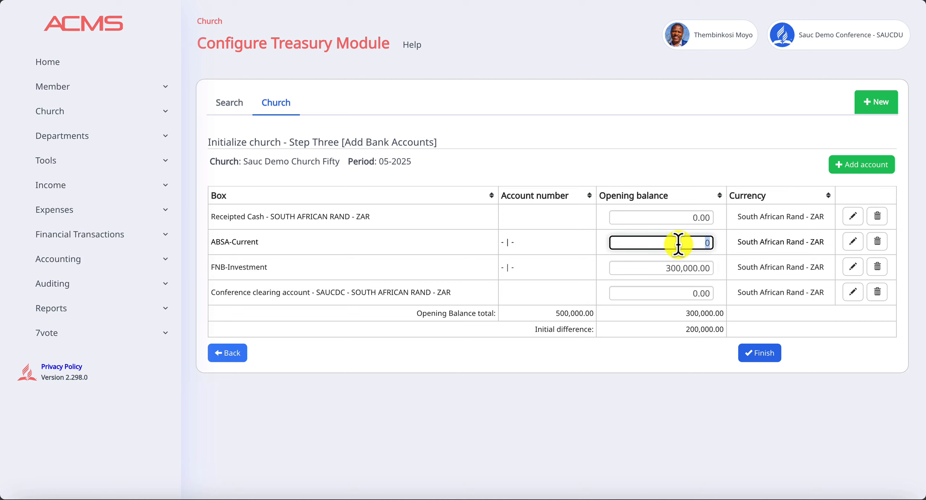
type("200000")
left_click(662, 340)
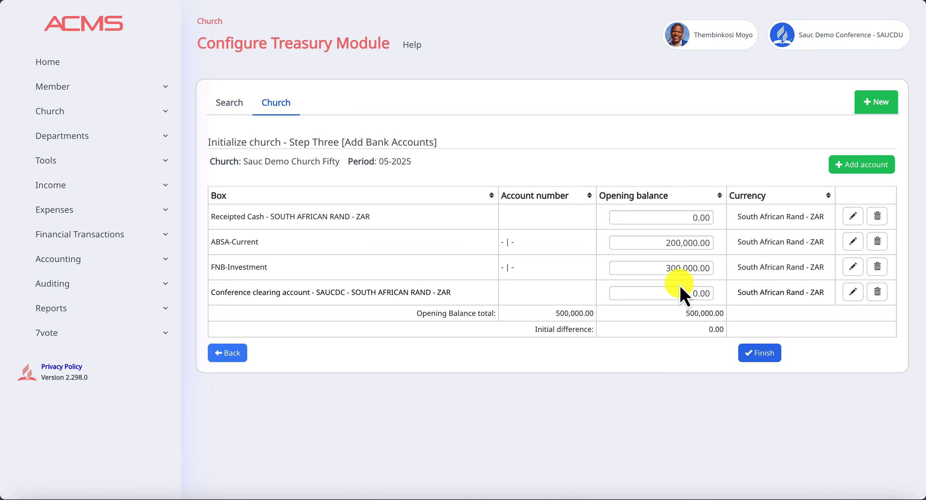
- Set the Conference clearing account's opening balance to -50,000
left_click(686, 292)
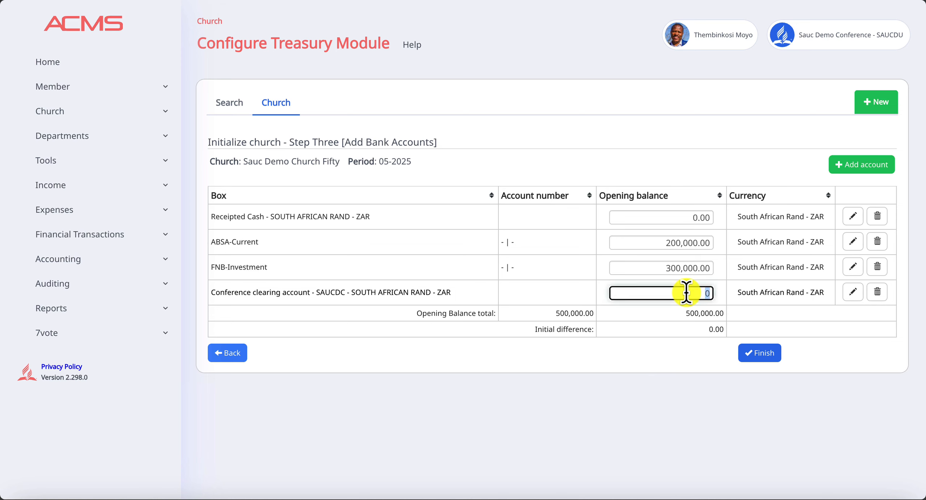
type("5000")
key("BackSpace")
key("BackSpace")
key("BackSpace")
key("BackSpace")
type("-50000")
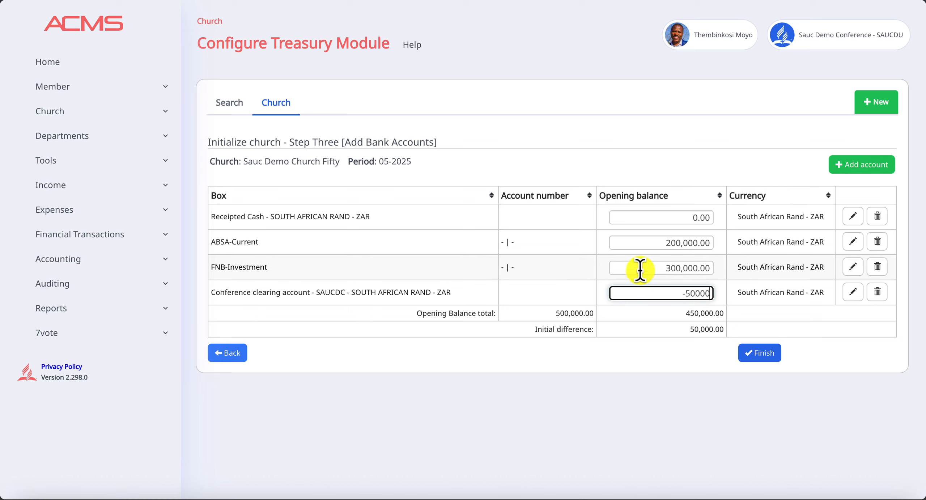
left_click(675, 340)
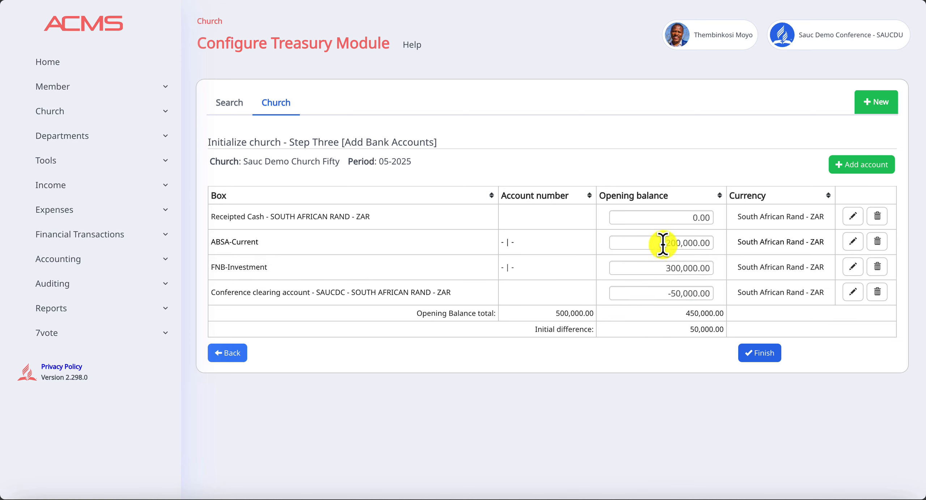
- Set ABSA-Current's opening balance to 250,000 and finish the church initialization
left_click(675, 244)
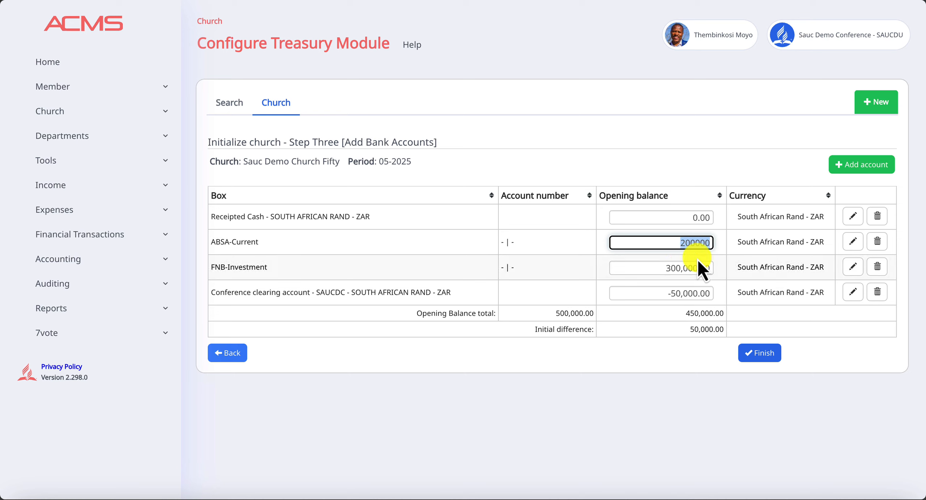
type("250000")
left_click(681, 350)
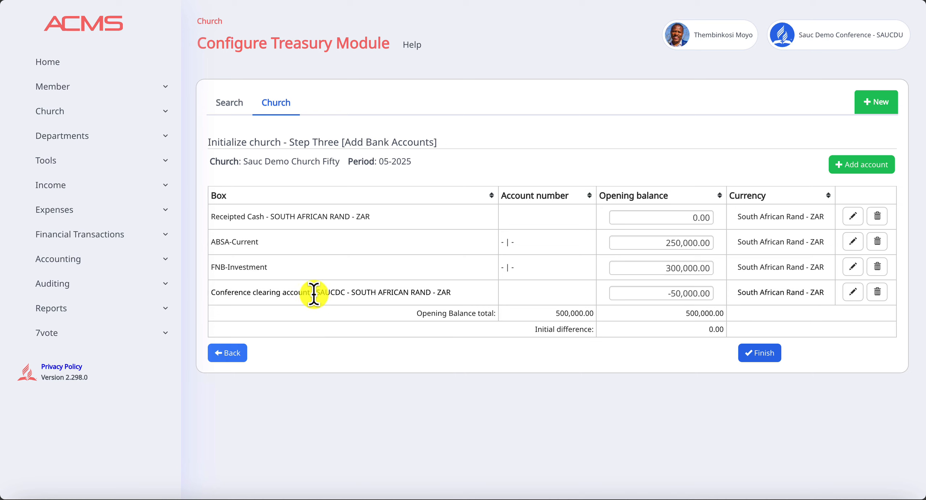
left_click_drag(211, 292, 462, 291)
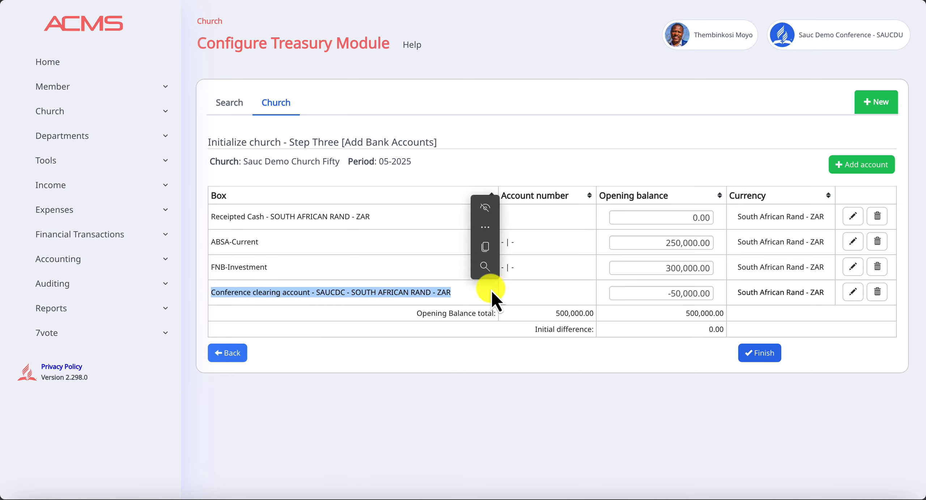
left_click(476, 293)
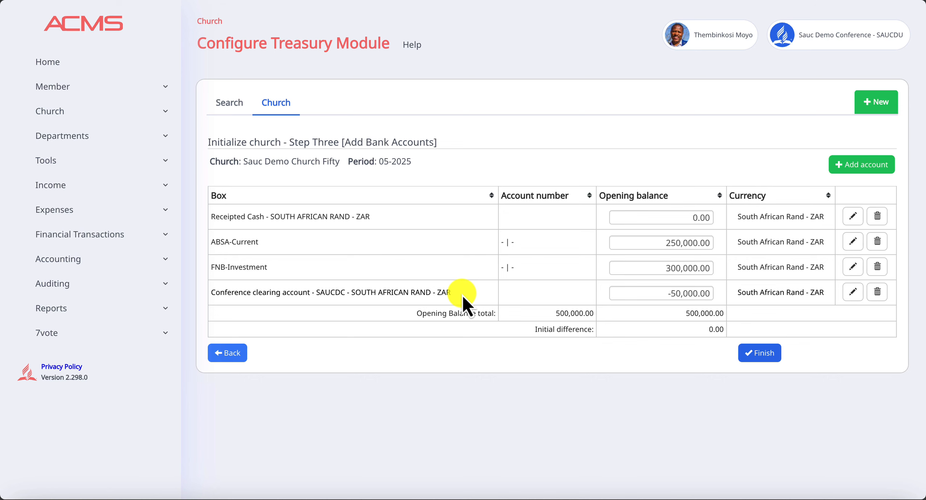
left_click(768, 353)
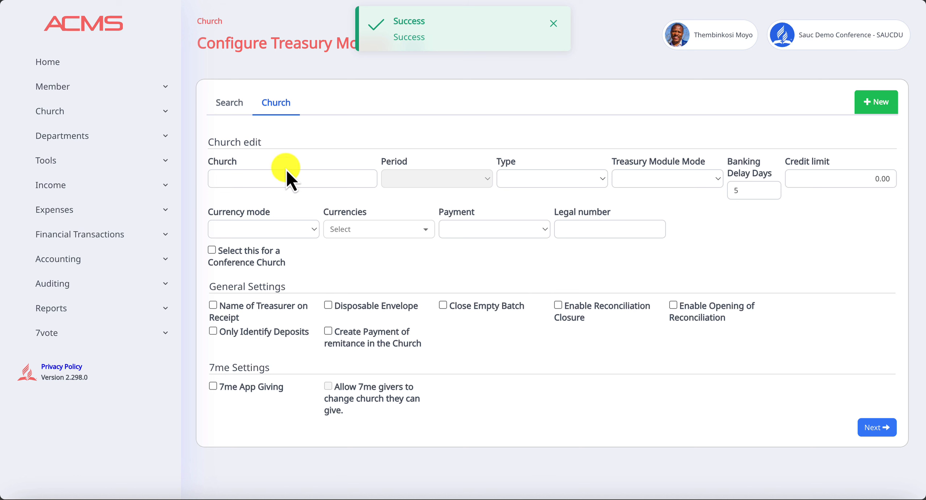
- Search the configured churches with status All and locate Sauc Demo Church Fifty in the list
left_click(231, 102)
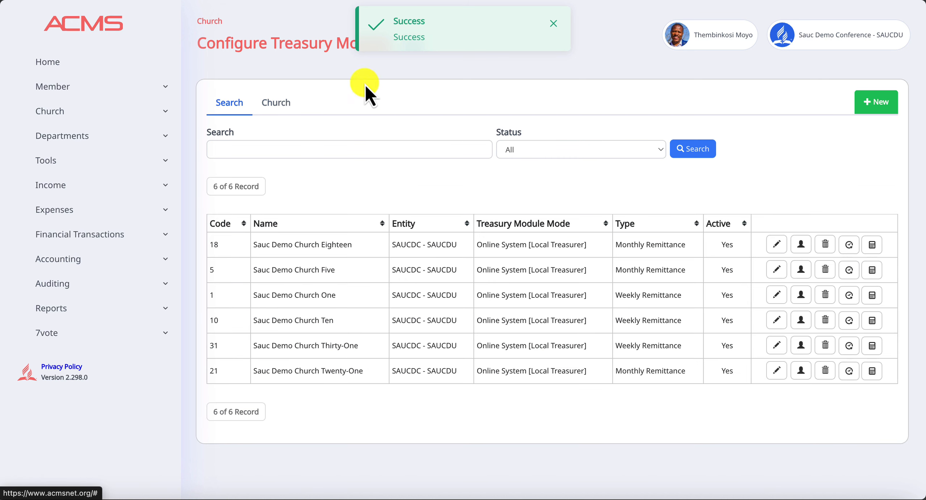
left_click(699, 149)
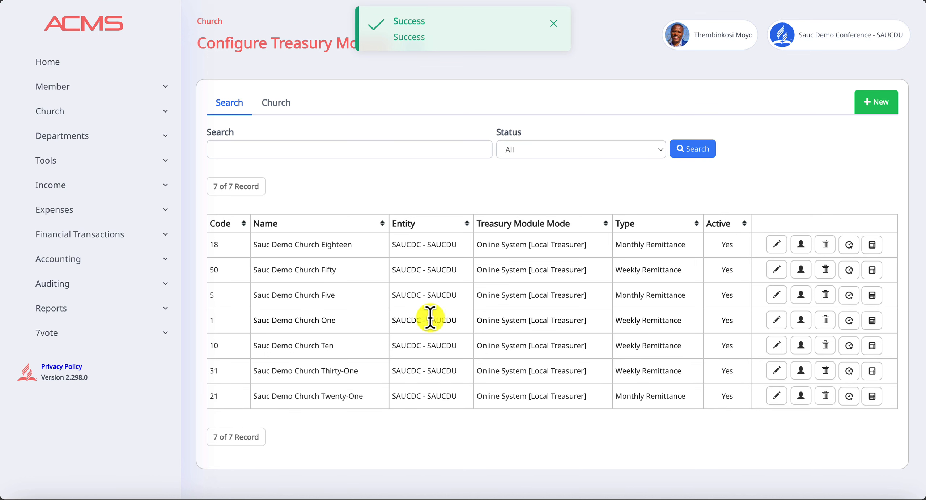
left_click_drag(332, 269, 233, 273)
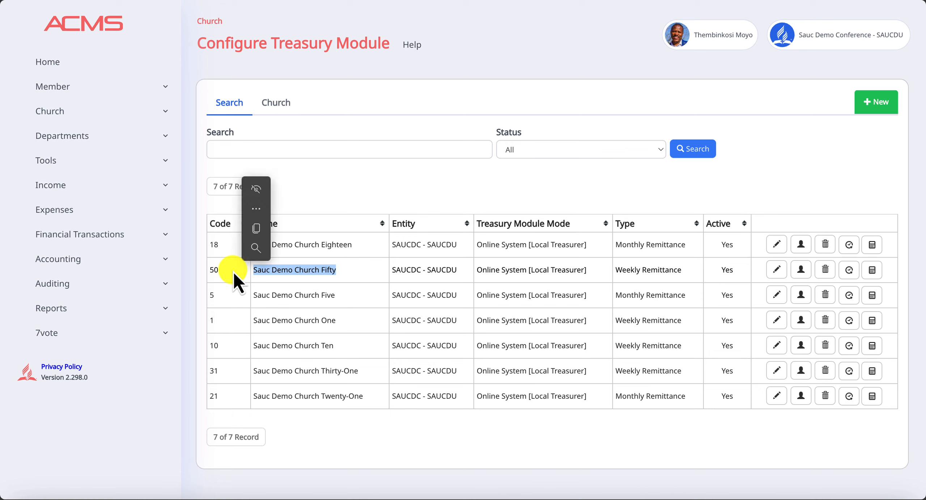
left_click(335, 270)
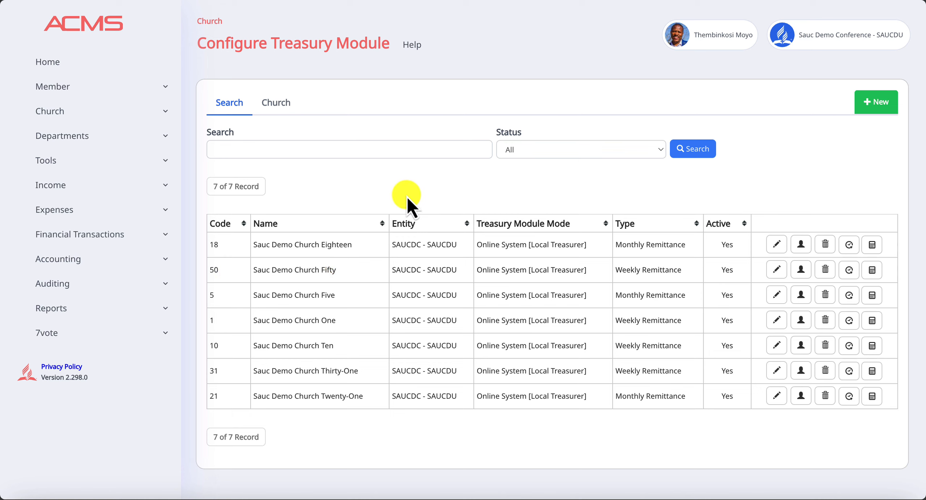
- Copy the name Sauc Demo Church Fifty from the list, switch the active entity to that church, and view its home page
triple_click(255, 270)
key("ctrl+c")
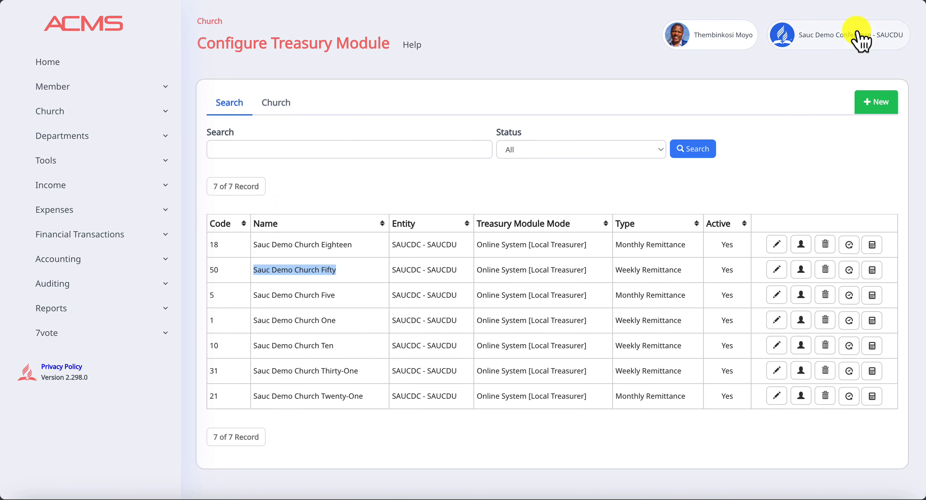
left_click(818, 35)
key("ctrl+a")
key("ctrl+v")
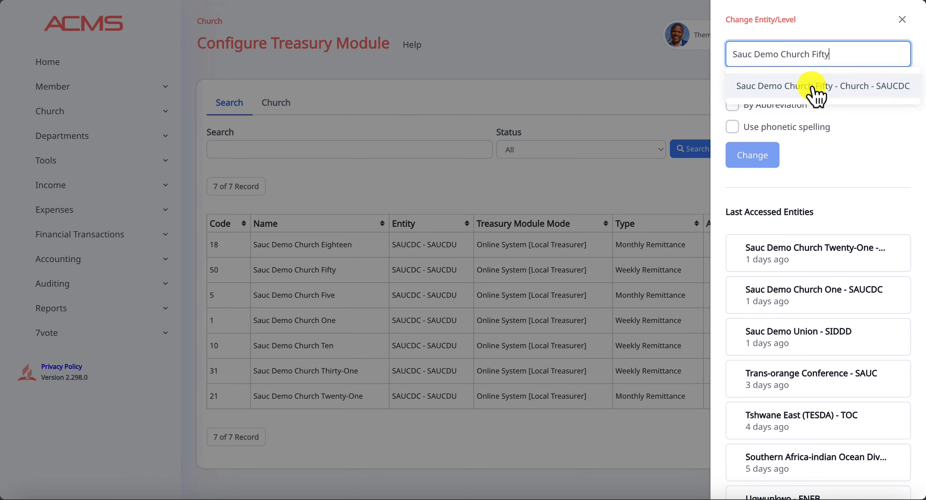
left_click(814, 89)
left_click(754, 156)
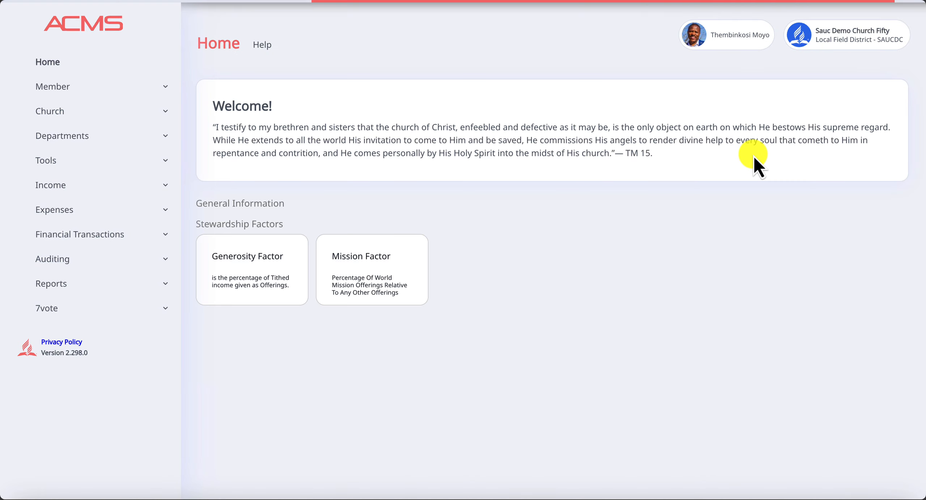
scroll(586, 302, "down", 8)
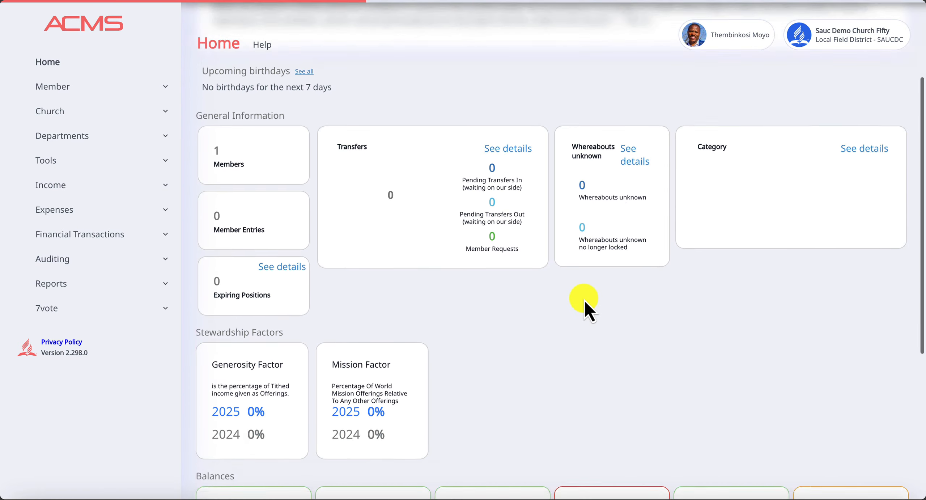